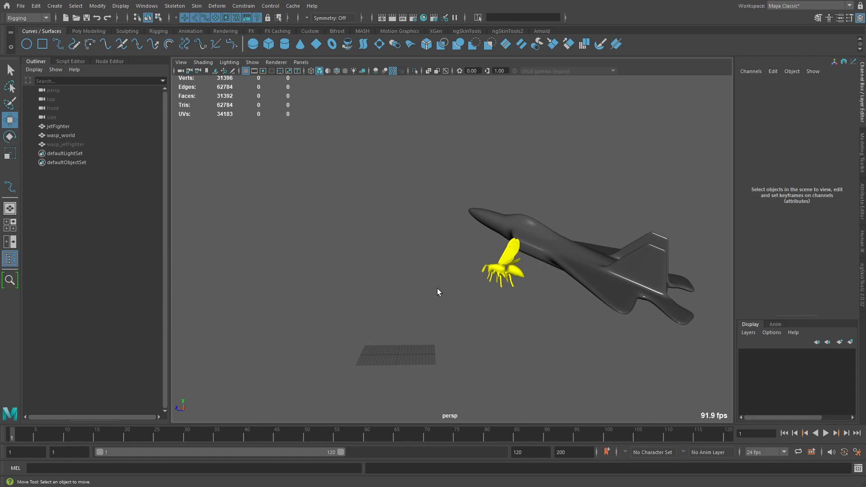
# Step: Play the animation to watch the jet fighter and the yellow wasp move, and return to frame 1
pyautogui.keyDown('alt'); pyautogui.moveTo(464, 240); pyautogui.dragTo(403, 258); pyautogui.keyUp('alt')
pyautogui.hotkey('alt', 'v')
pyautogui.keyDown('alt'); pyautogui.moveTo(483, 284); pyautogui.dragTo(423, 277, button='right'); pyautogui.keyUp('alt')
pyautogui.keyDown('alt'); pyautogui.moveTo(423, 277); pyautogui.dragTo(400, 272); pyautogui.keyUp('alt')
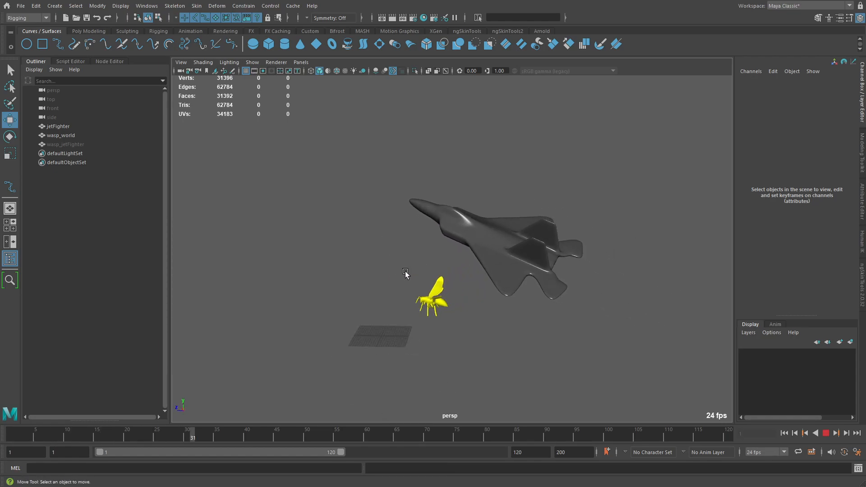
pyautogui.keyDown('alt'); pyautogui.moveTo(400, 273); pyautogui.dragTo(451, 254, button='right'); pyautogui.keyUp('alt')
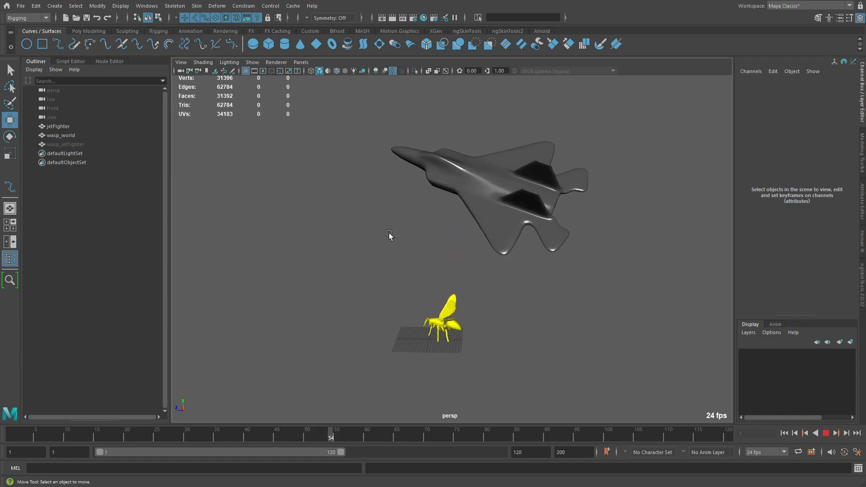
pyautogui.keyDown('alt'); pyautogui.moveTo(500, 268); pyautogui.dragTo(443, 161); pyautogui.keyUp('alt')
pyautogui.hotkey('alt', 'v')
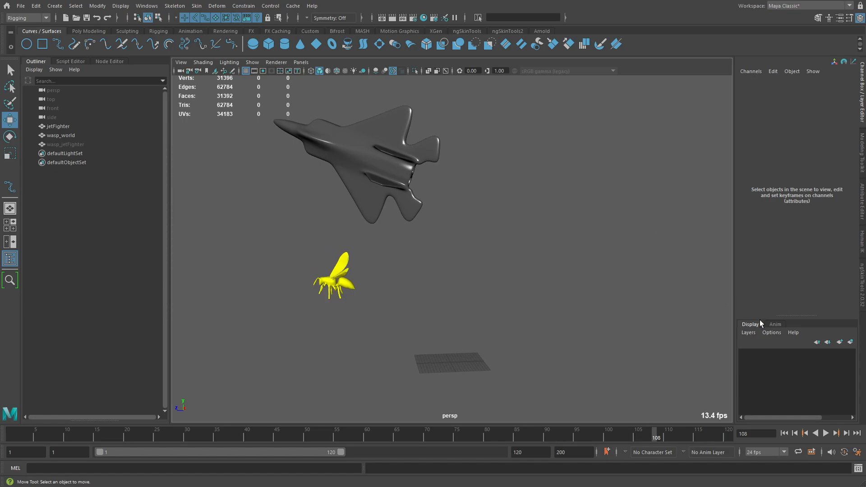
pyautogui.click(784, 433)
pyautogui.keyDown('alt'); pyautogui.moveTo(556, 255); pyautogui.dragTo(522, 269); pyautogui.keyUp('alt')
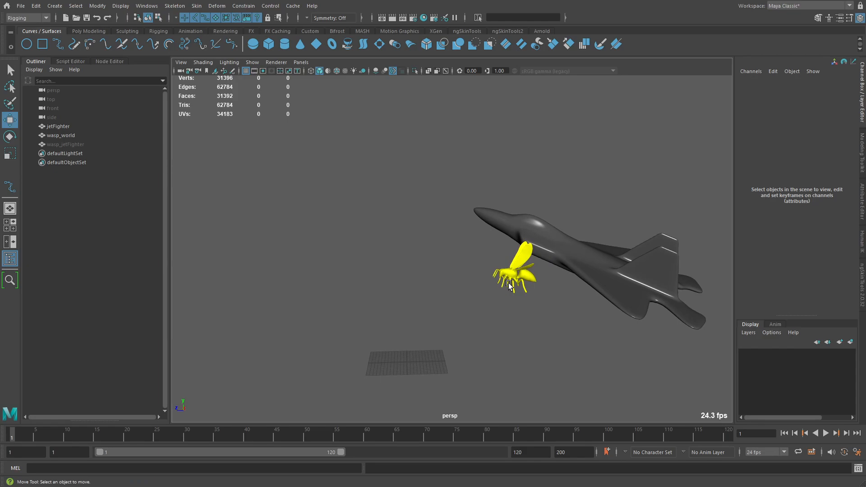
# Step: Parent wasp_world under jetFighter
pyautogui.click(508, 285)
pyautogui.click(518, 324)
pyautogui.click(519, 281)
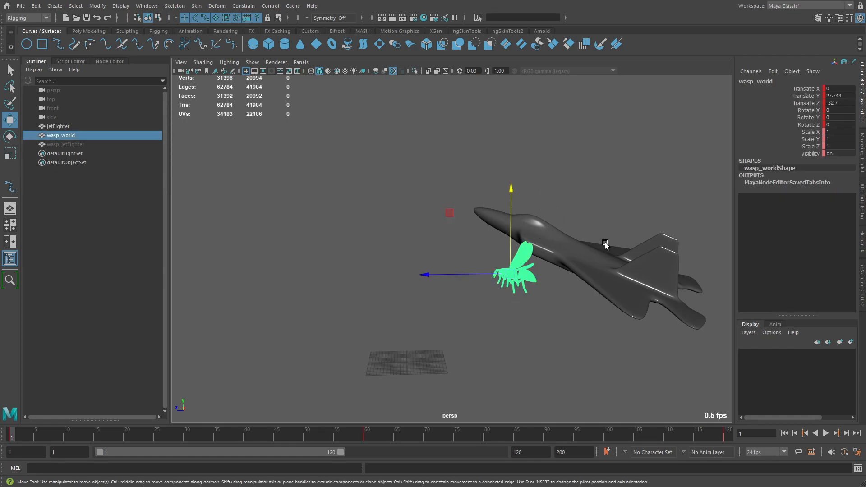
pyautogui.keyDown('shift'); pyautogui.click(573, 258); pyautogui.keyUp('shift')
pyautogui.press('p')
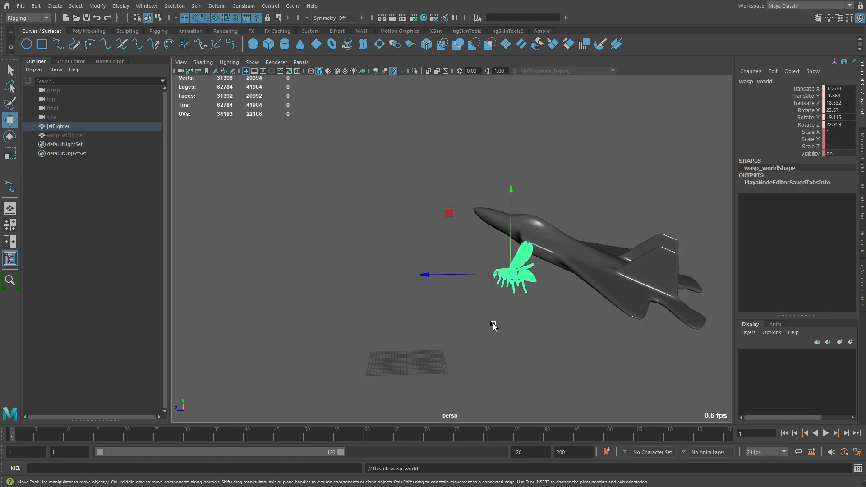
# Step: Play the animation to examine how the parented wasp moves with the jet fighter, and stop playback
pyautogui.click(495, 325)
pyautogui.hotkey('alt', 'v')
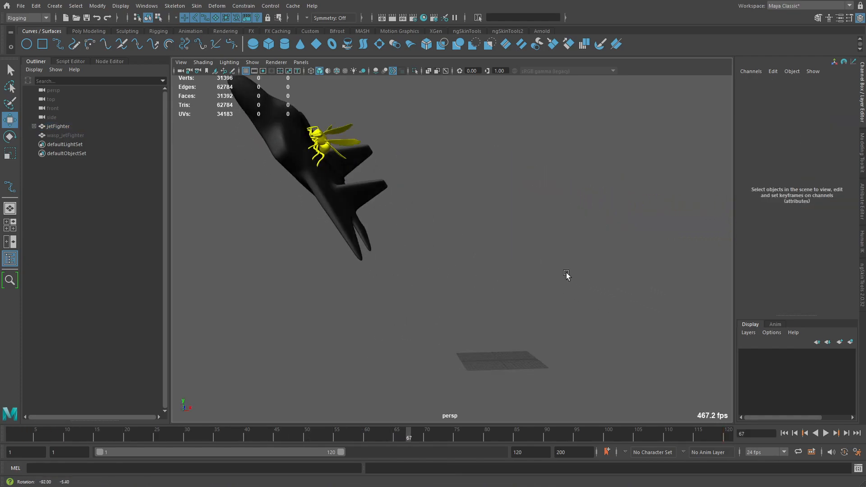
pyautogui.press('Escape')
pyautogui.hotkey('alt', 'v')
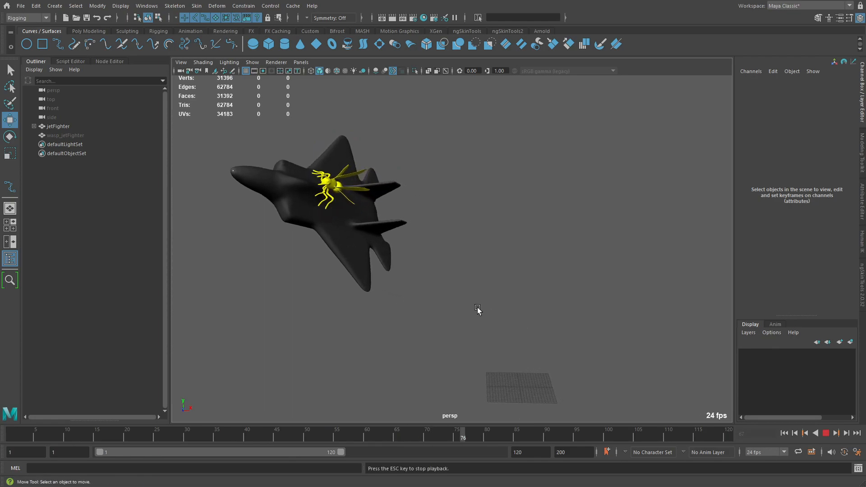
pyautogui.keyDown('alt'); pyautogui.moveTo(445, 311); pyautogui.dragTo(425, 284); pyautogui.keyUp('alt')
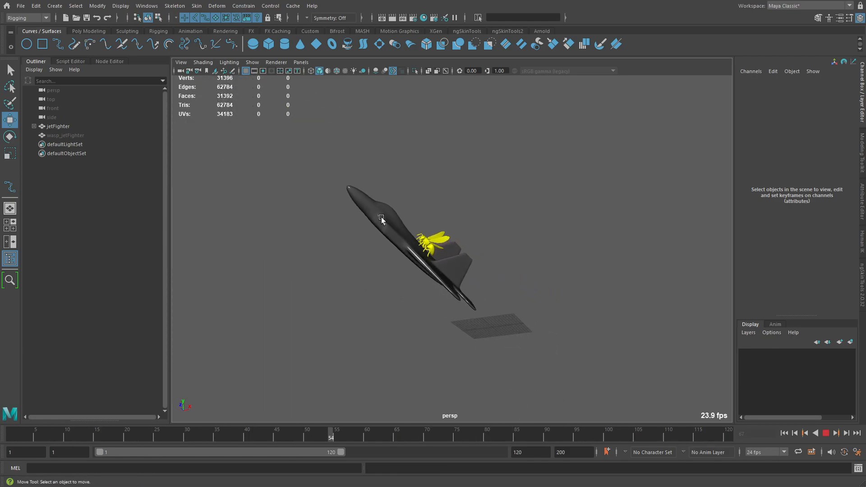
pyautogui.press('Escape')
# Step: Undo the parenting of wasp_world under jetFighter
pyautogui.click(347, 206)
pyautogui.click(528, 230)
pyautogui.hotkey('ctrl', 'z')
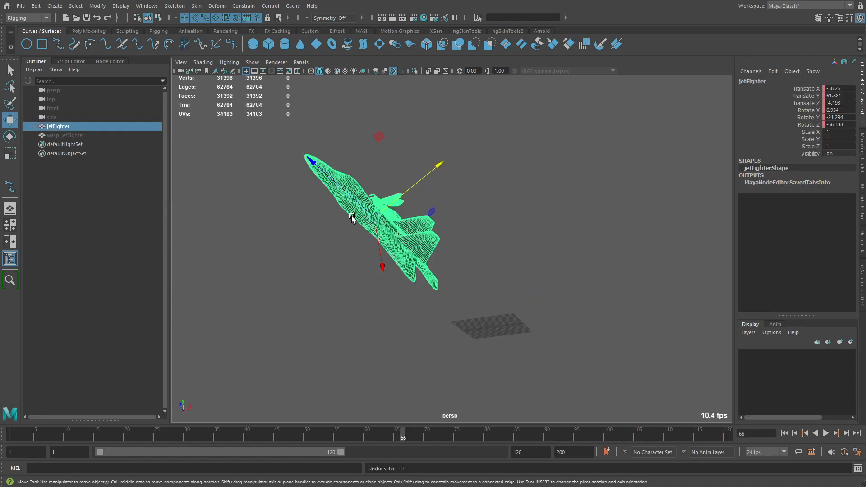
pyautogui.hotkey('ctrl', 'z')
pyautogui.hotkey('ctrl', 'z')
pyautogui.hotkey('ctrl', 'z')
pyautogui.hotkey('ctrl', 'z')
# Step: Play the animation with the wasp unparented, stop at frame 24, and examine the wasp and the jet fighter
pyautogui.click(581, 246)
pyautogui.keyDown('alt'); pyautogui.moveTo(580, 245); pyautogui.dragTo(460, 333); pyautogui.keyUp('alt')
pyautogui.hotkey('alt', 'v')
pyautogui.hotkey('alt', 'v')
pyautogui.keyDown('alt'); pyautogui.moveTo(434, 329); pyautogui.dragTo(487, 348, button='right'); pyautogui.keyUp('alt')
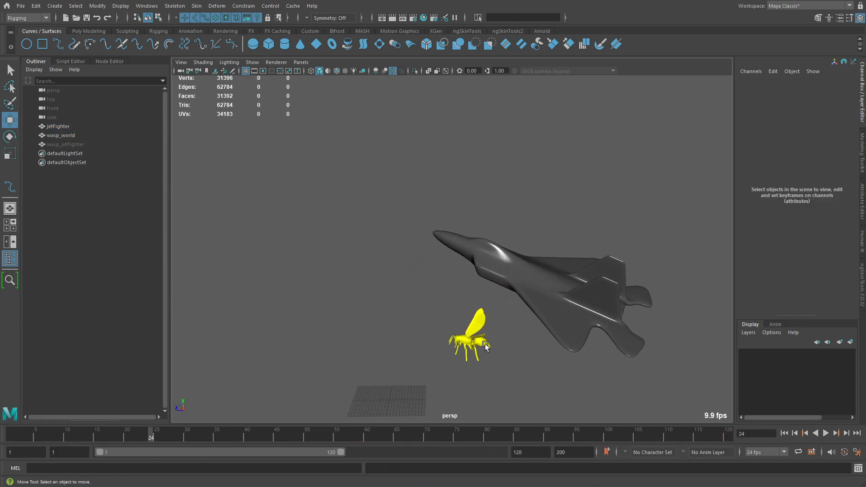
pyautogui.keyDown('alt'); pyautogui.moveTo(488, 348); pyautogui.dragTo(494, 298, button='middle'); pyautogui.keyUp('alt')
pyautogui.keyDown('alt'); pyautogui.moveTo(495, 299); pyautogui.dragTo(513, 292); pyautogui.keyUp('alt')
pyautogui.keyDown('alt'); pyautogui.moveTo(513, 291); pyautogui.dragTo(537, 295, button='right'); pyautogui.keyUp('alt')
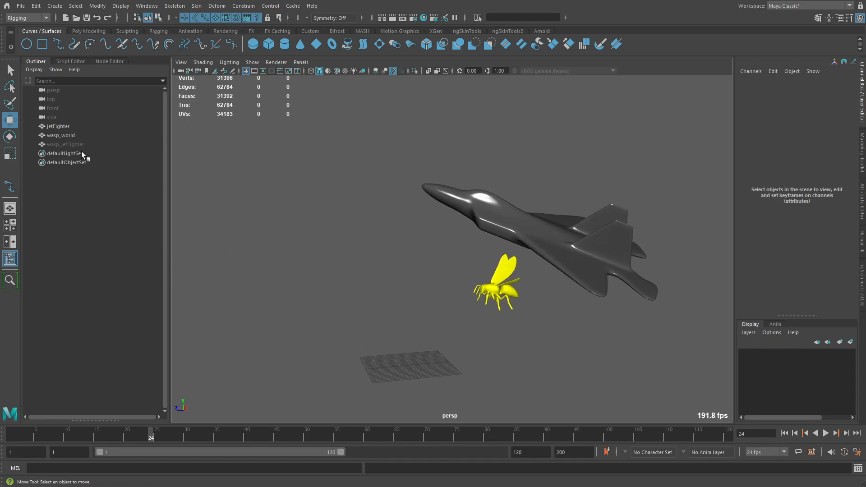
# Step: Unhide the wasp_jetFighter object and clear the selection
pyautogui.click(97, 146)
pyautogui.hotkey('shift', 'h')
pyautogui.click(254, 233)
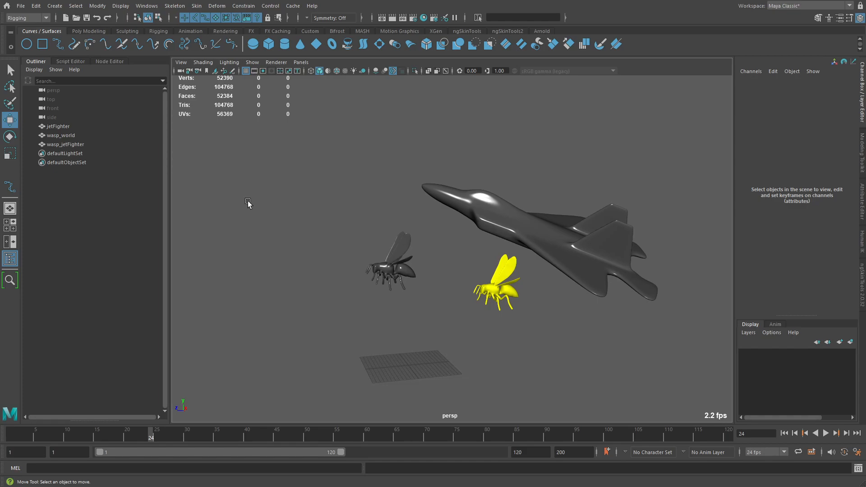
# Step: Inspect the transforms of wasp_jetFighter, wasp_world and jetFighter by selecting each one in turn
pyautogui.click(396, 277)
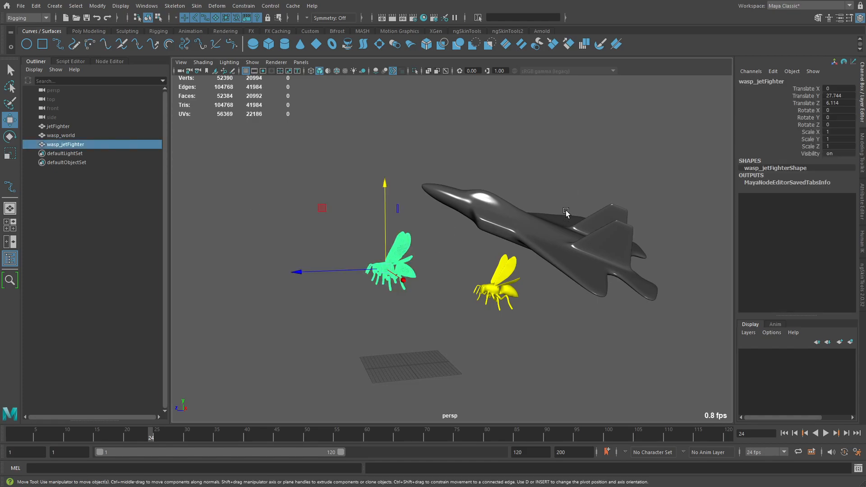
pyautogui.click(468, 347)
pyautogui.click(496, 304)
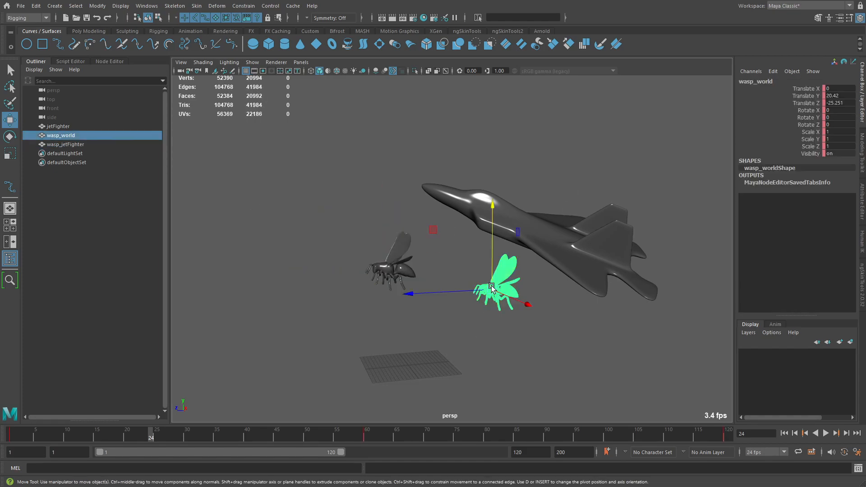
pyautogui.click(482, 323)
pyautogui.click(503, 283)
pyautogui.click(573, 237)
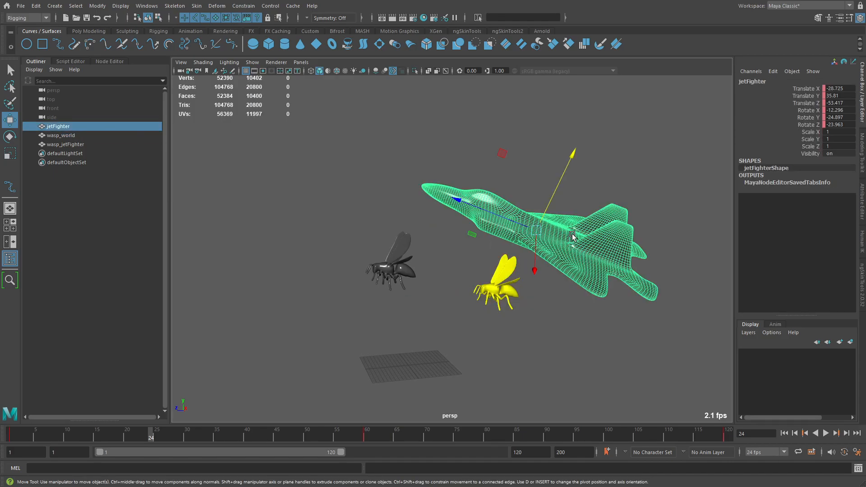
pyautogui.click(530, 169)
pyautogui.click(399, 276)
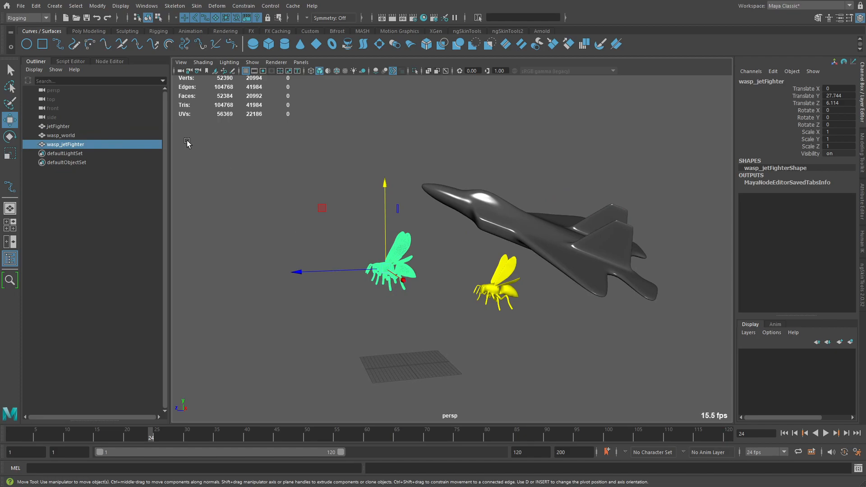
# Step: Show the node graph and space out the jetFighter and wasp_world nodes to one side of multMatrix1
pyautogui.click(108, 62)
pyautogui.click(247, 169)
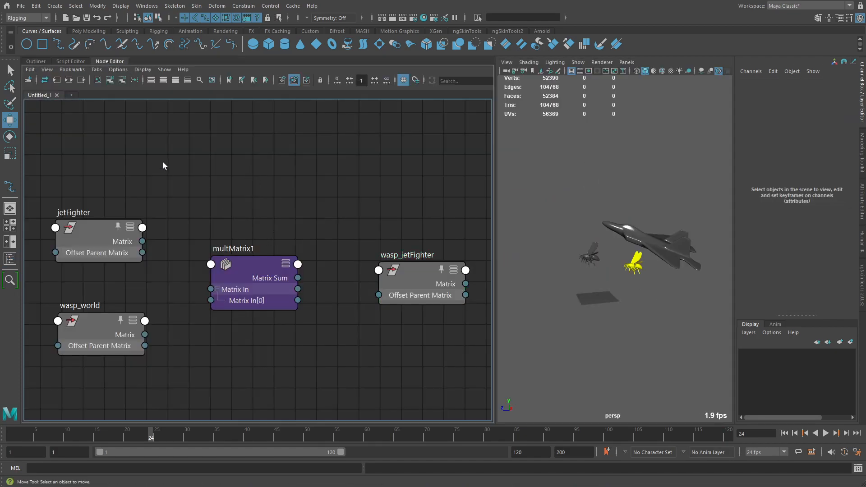
pyautogui.moveTo(91, 242); pyautogui.dragTo(122, 203)
pyautogui.moveTo(102, 316)
pyautogui.mouseDown()
pyautogui.moveTo(109, 331)
pyautogui.moveTo(118, 310)
pyautogui.mouseUp()
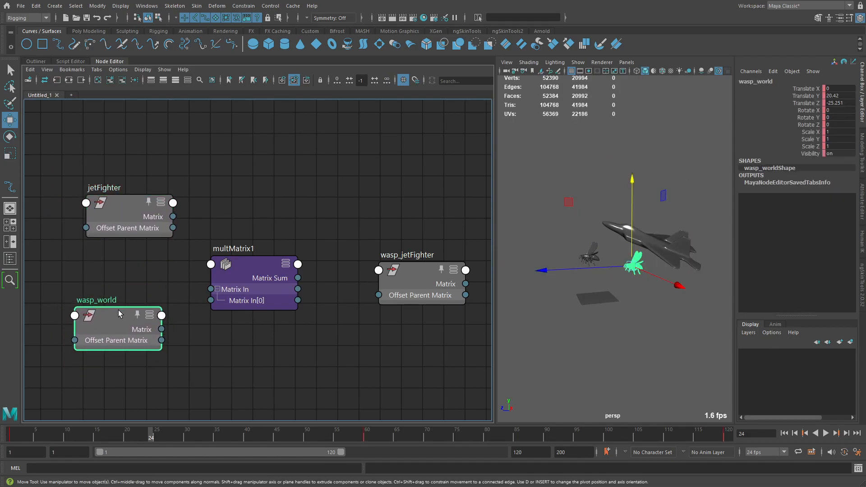
pyautogui.scroll(4, 590, 328)
pyautogui.keyDown('alt'); pyautogui.moveTo(590, 328); pyautogui.dragTo(579, 327); pyautogui.keyUp('alt')
pyautogui.click(632, 314)
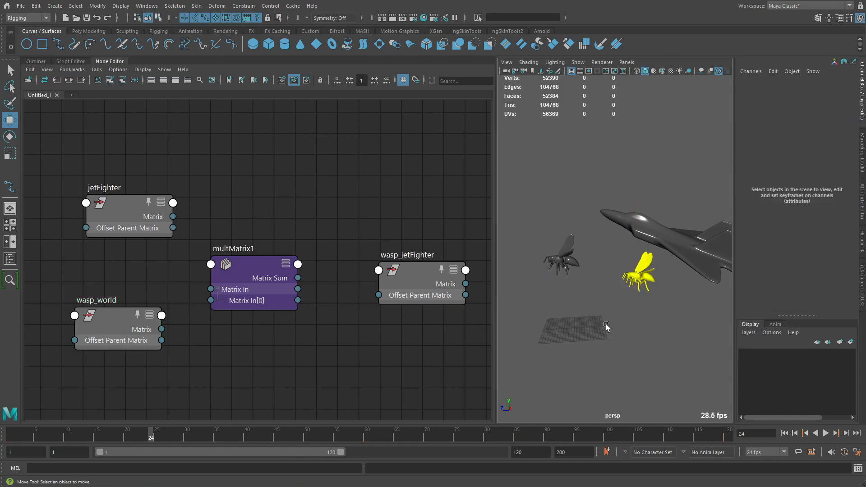
pyautogui.moveTo(140, 203); pyautogui.dragTo(127, 203)
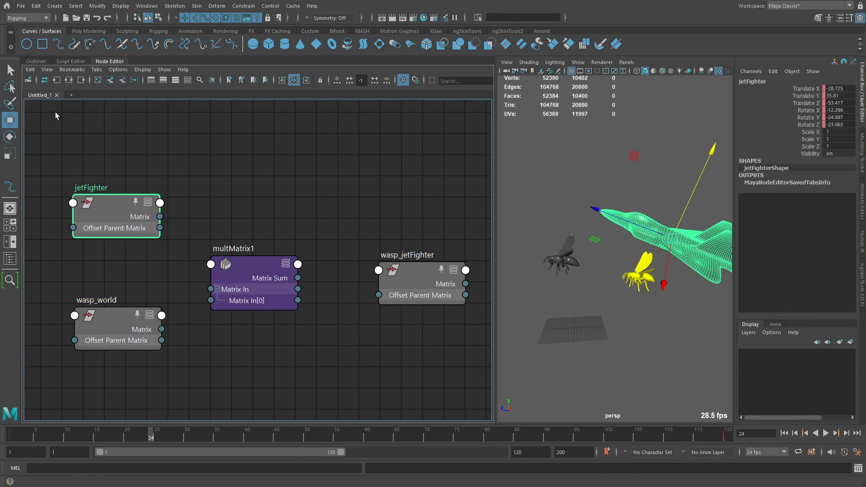
pyautogui.click(36, 60)
pyautogui.click(65, 137)
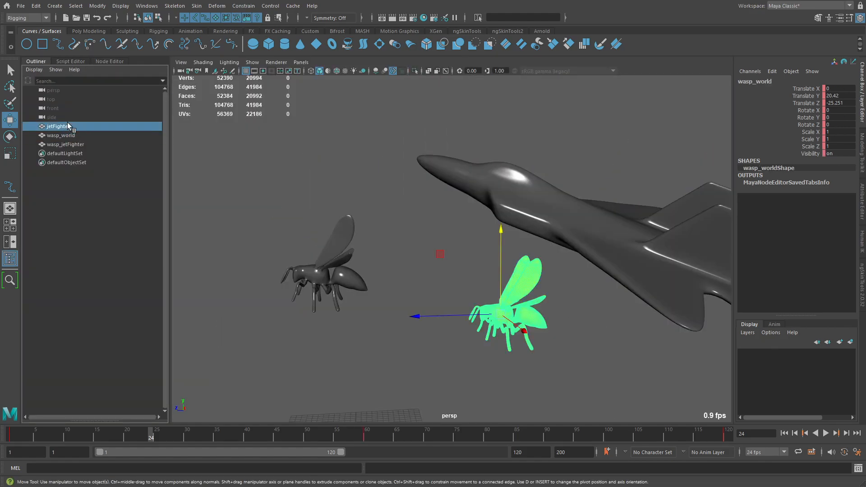
pyautogui.click(51, 117)
pyautogui.click(74, 70)
pyautogui.click(71, 61)
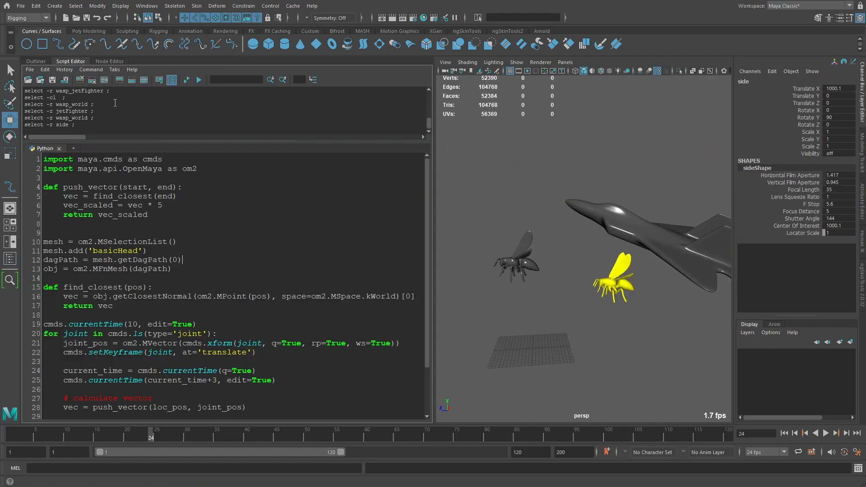
# Step: Return to the node graph and examine the value of wasp_world's Matrix output
pyautogui.click(108, 61)
pyautogui.click(113, 213)
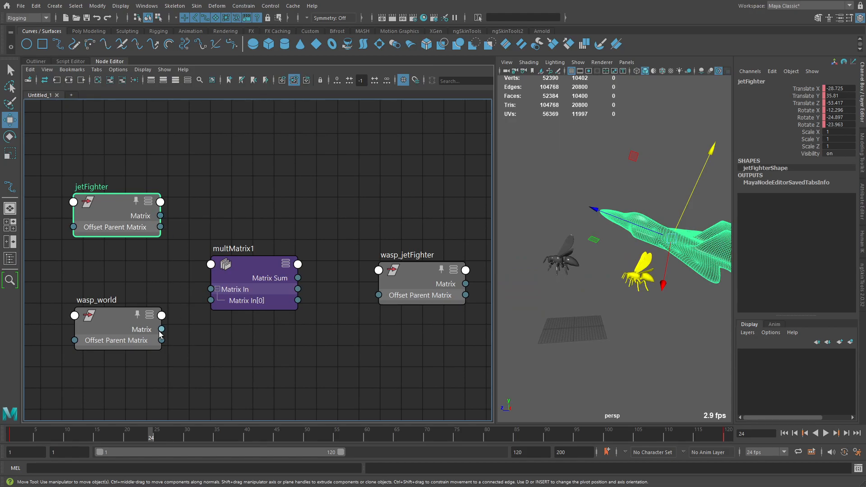
pyautogui.moveTo(159, 333)
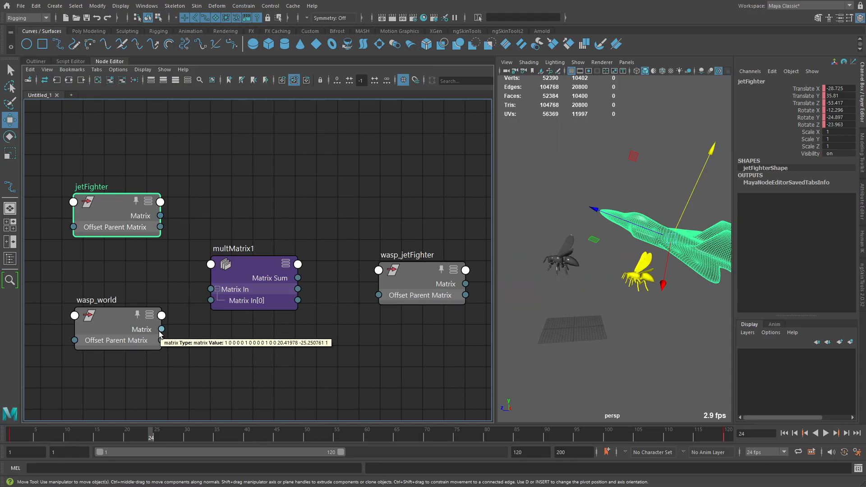
pyautogui.click(205, 219)
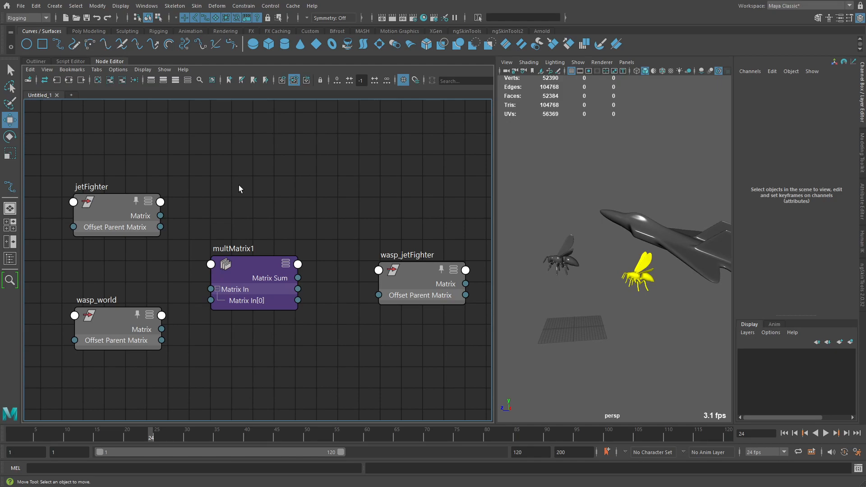
# Step: Align the jetFighter node above the wasp_world node, leaving a wider gap between them
pyautogui.keyDown('alt'); pyautogui.moveTo(531, 267); pyautogui.dragTo(617, 302); pyautogui.keyUp('alt')
pyautogui.moveTo(103, 209); pyautogui.dragTo(113, 190)
pyautogui.moveTo(114, 318)
pyautogui.mouseDown()
pyautogui.moveTo(104, 315)
pyautogui.moveTo(110, 321)
pyautogui.mouseUp()
pyautogui.moveTo(111, 190); pyautogui.dragTo(115, 197)
pyautogui.moveTo(116, 332); pyautogui.dragTo(105, 323)
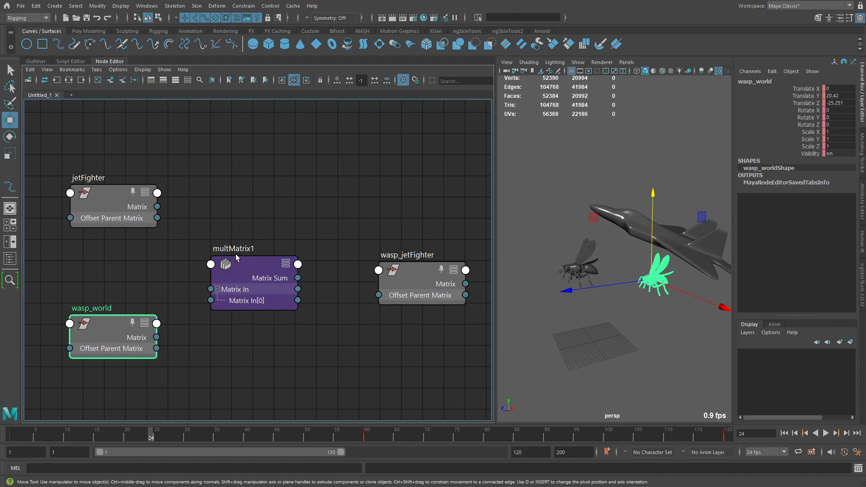
# Step: Connect jetFighter and wasp_world Matrix to multMatrix1's Matrix In[0] and In[1], and Matrix Sum to wasp_jetFighter's Offset Parent Matrix
pyautogui.click(228, 197)
pyautogui.moveTo(185, 244); pyautogui.dragTo(216, 299)
pyautogui.moveTo(162, 341); pyautogui.dragTo(215, 312)
pyautogui.moveTo(301, 281); pyautogui.dragTo(387, 298)
# Step: Set Translate Y and Translate Z of wasp_jetFighter to 0
pyautogui.click(420, 271)
pyautogui.click(847, 97)
pyautogui.click(847, 103)
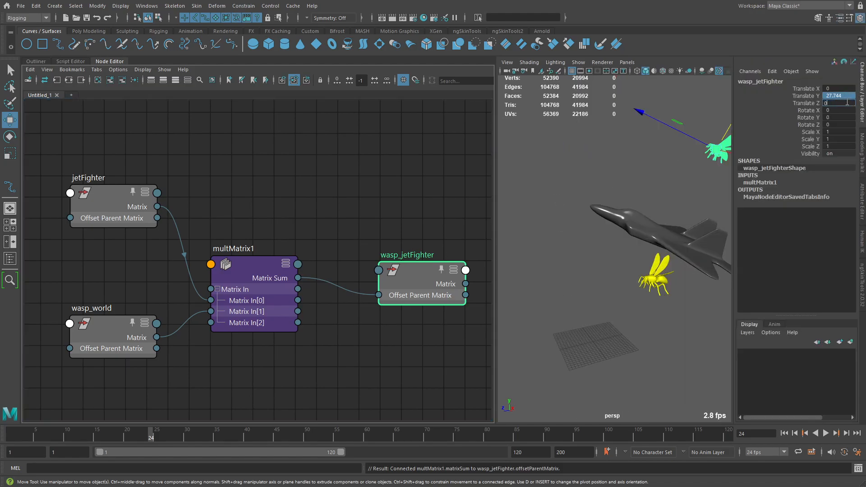
pyautogui.write('0')
pyautogui.press('Return')
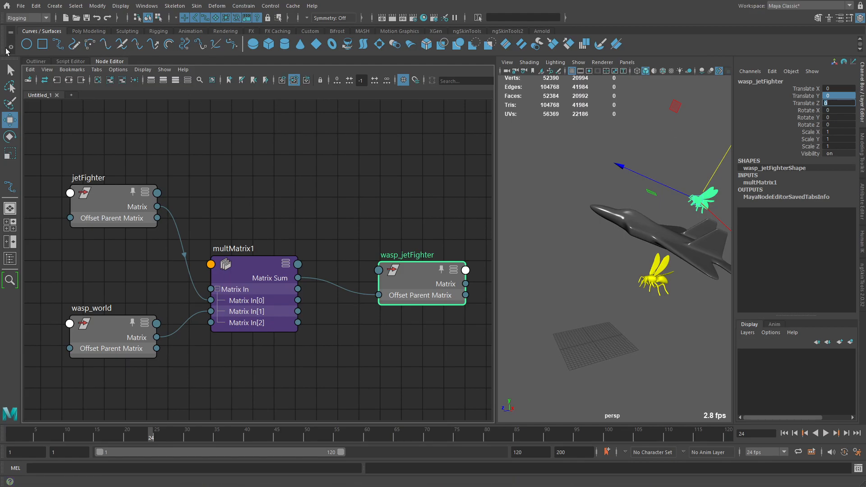
# Step: Restore the Outliner with the large perspective view, play the animation, and move the timeline to frame 66
pyautogui.click(10, 258)
pyautogui.click(307, 140)
pyautogui.hotkey('alt', 'v')
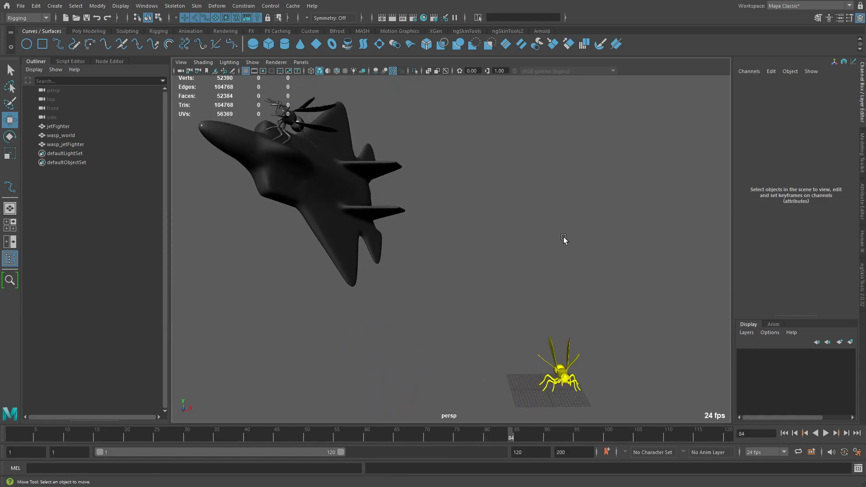
pyautogui.press('Escape')
pyautogui.moveTo(509, 432); pyautogui.dragTo(403, 434)
# Step: Raise wasp_world to a Translate Y of about 22.2 at frame 66
pyautogui.click(517, 362)
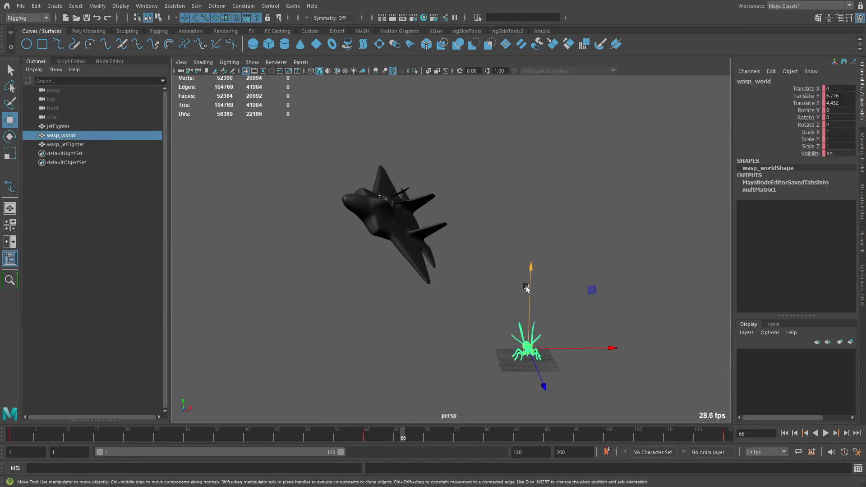
pyautogui.moveTo(529, 291); pyautogui.dragTo(554, 255)
pyautogui.keyDown('alt'); pyautogui.moveTo(414, 206); pyautogui.dragTo(402, 212); pyautogui.keyUp('alt')
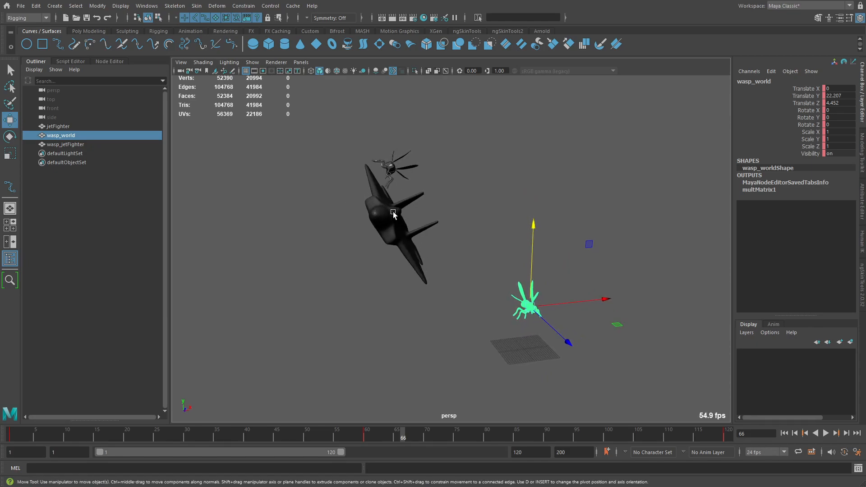
# Step: Play the animation, return to frame 66, and play it again to compare the motion of both wasps
pyautogui.hotkey('alt', 'v')
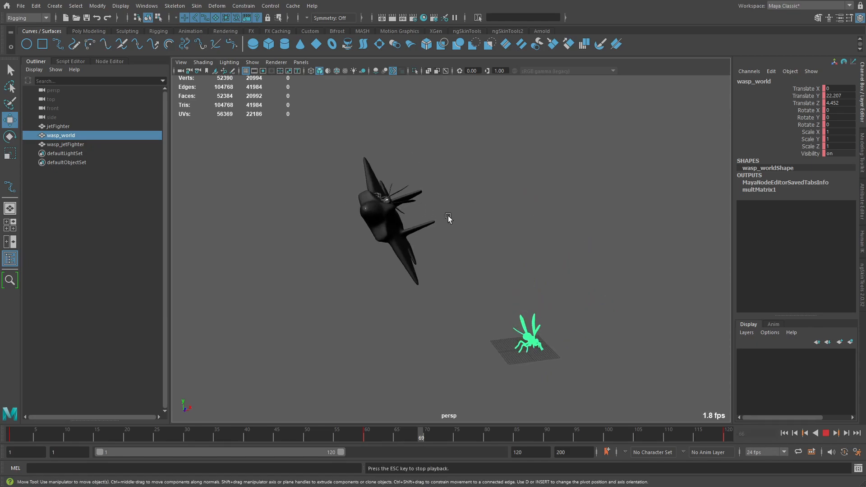
pyautogui.hotkey('alt', 'v')
pyautogui.keyDown('alt'); pyautogui.moveTo(448, 220); pyautogui.dragTo(437, 227); pyautogui.keyUp('alt')
pyautogui.moveTo(489, 437); pyautogui.dragTo(403, 451)
pyautogui.keyDown('alt'); pyautogui.moveTo(607, 343); pyautogui.dragTo(576, 332); pyautogui.keyUp('alt')
pyautogui.keyDown('alt'); pyautogui.moveTo(517, 349); pyautogui.dragTo(464, 294, button='middle'); pyautogui.keyUp('alt')
pyautogui.keyDown('alt'); pyautogui.moveTo(463, 295); pyautogui.dragTo(478, 272); pyautogui.keyUp('alt')
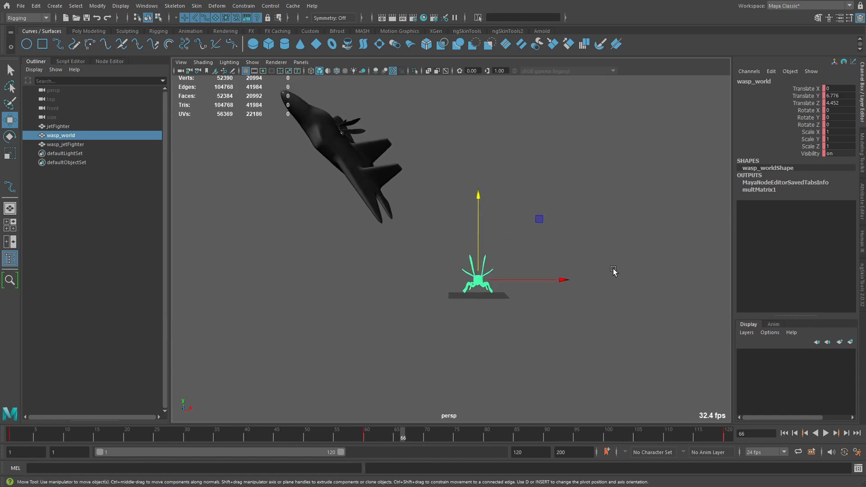
pyautogui.hotkey('alt', 'v')
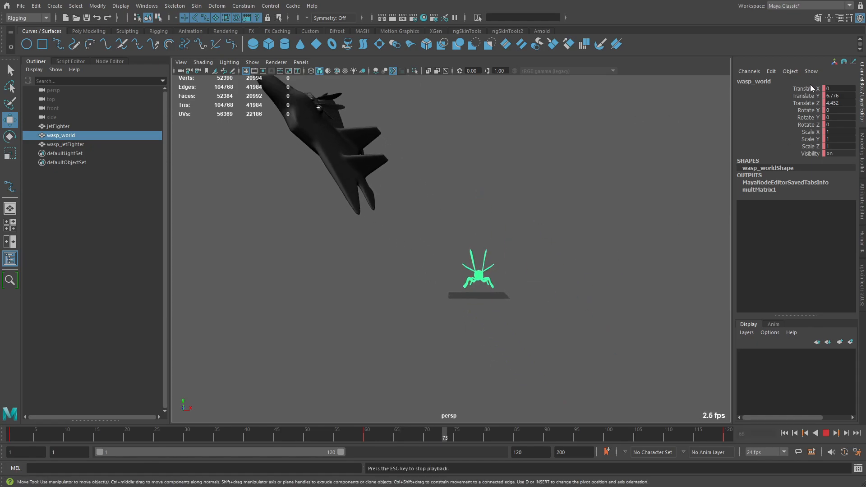
# Step: Play the animation and compare both wasps from several angles, stopping at frame 81 with nothing selected
pyautogui.hotkey('alt', 'v')
pyautogui.keyDown('alt'); pyautogui.moveTo(495, 283); pyautogui.dragTo(478, 393); pyautogui.keyUp('alt')
pyautogui.hotkey('alt', 'v')
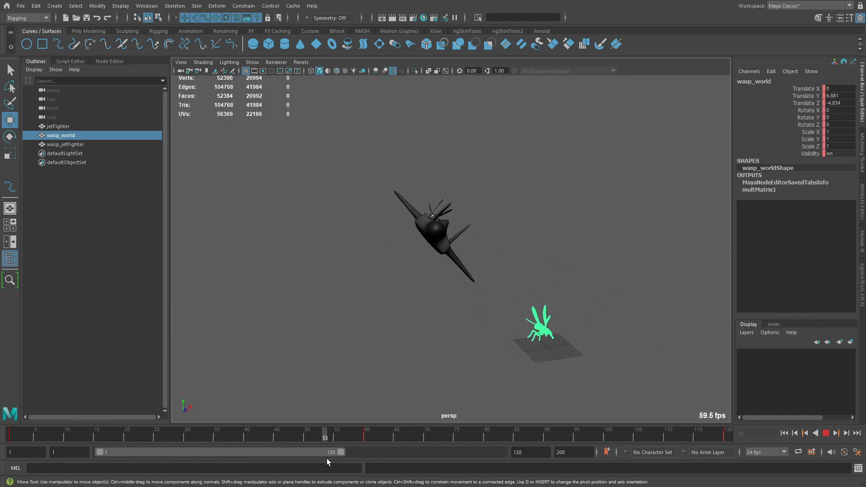
pyautogui.hotkey('alt', 'v')
pyautogui.keyDown('alt'); pyautogui.moveTo(403, 204); pyautogui.dragTo(543, 236); pyautogui.keyUp('alt')
pyautogui.click(491, 206)
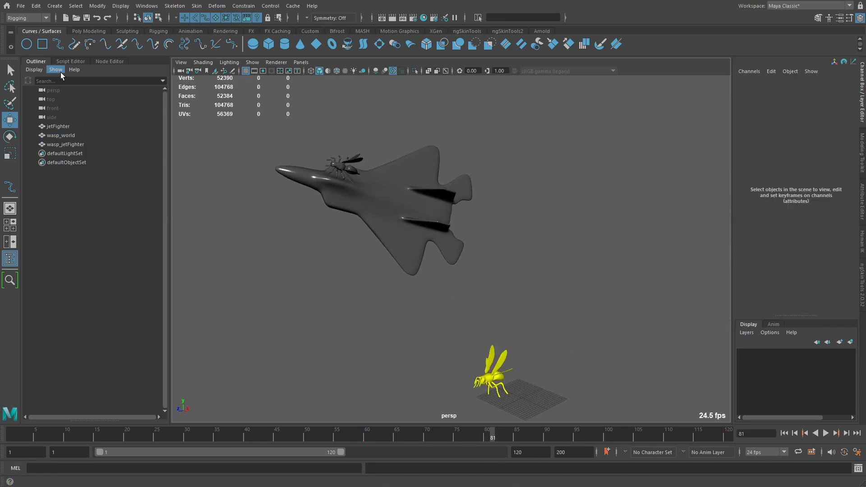
# Step: In the Node Editor, connect wasp_world's Matrix to Matrix In[0] of multMatrix1 and jetFighter's Matrix to Matrix In[1]
pyautogui.click(72, 62)
pyautogui.click(109, 61)
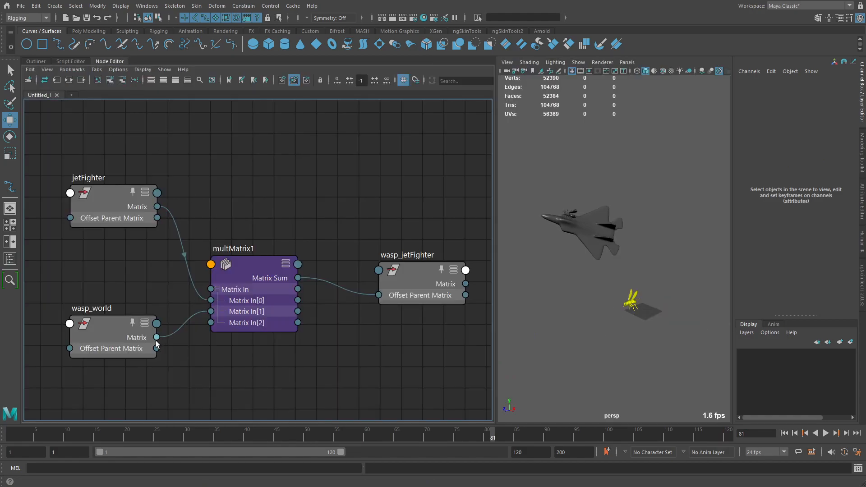
pyautogui.moveTo(178, 352); pyautogui.dragTo(215, 300)
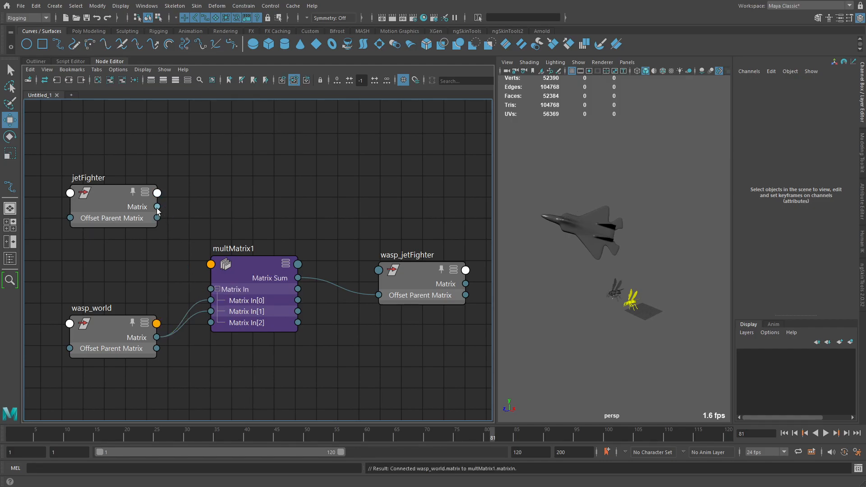
pyautogui.moveTo(173, 270); pyautogui.dragTo(216, 308)
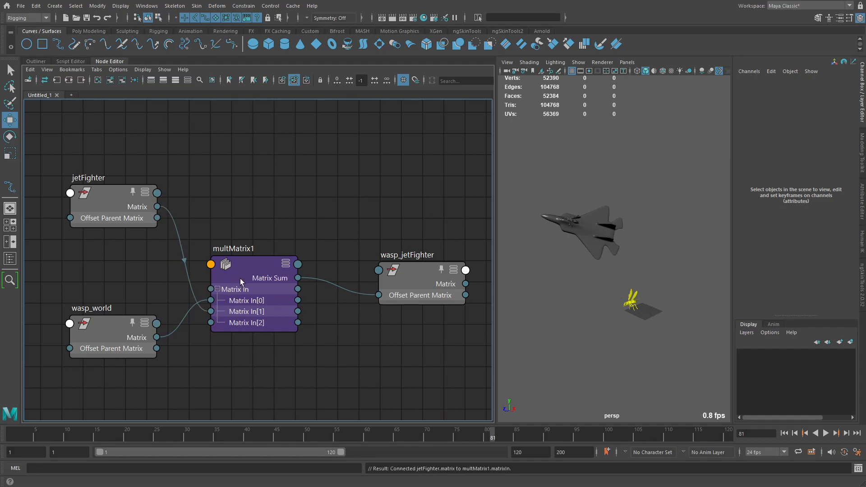
# Step: Restore the Outliner with the large perspective view and play the animation, stopping at frame 24
pyautogui.click(38, 61)
pyautogui.keyDown('alt'); pyautogui.moveTo(290, 283); pyautogui.dragTo(328, 288); pyautogui.keyUp('alt')
pyautogui.hotkey('alt', 'v')
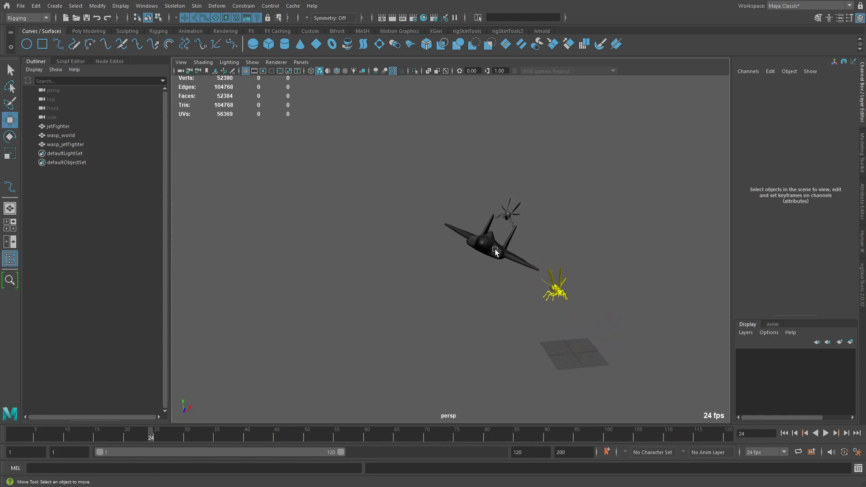
pyautogui.press('Escape')
# Step: Roll jetFighter to a Rotate Z of about -142 to test how wasp_jetFighter reacts
pyautogui.click(494, 239)
pyautogui.press('e')
pyautogui.moveTo(557, 202); pyautogui.dragTo(495, 329)
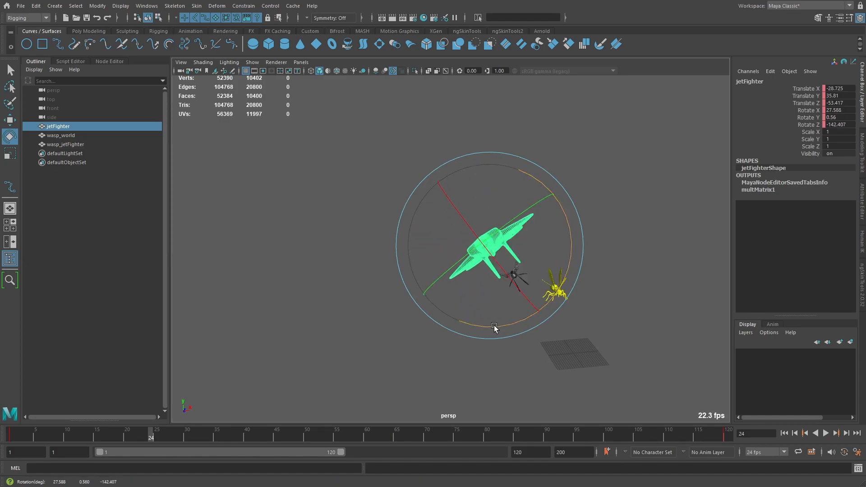
pyautogui.press('q')
# Step: Try moving wasp_world freely, undo that move and the jetFighter rotation, and clear the selection
pyautogui.click(555, 283)
pyautogui.press('w')
pyautogui.moveTo(565, 244); pyautogui.dragTo(544, 250)
pyautogui.hotkey('ctrl', 'z')
pyautogui.hotkey('ctrl', 'z')
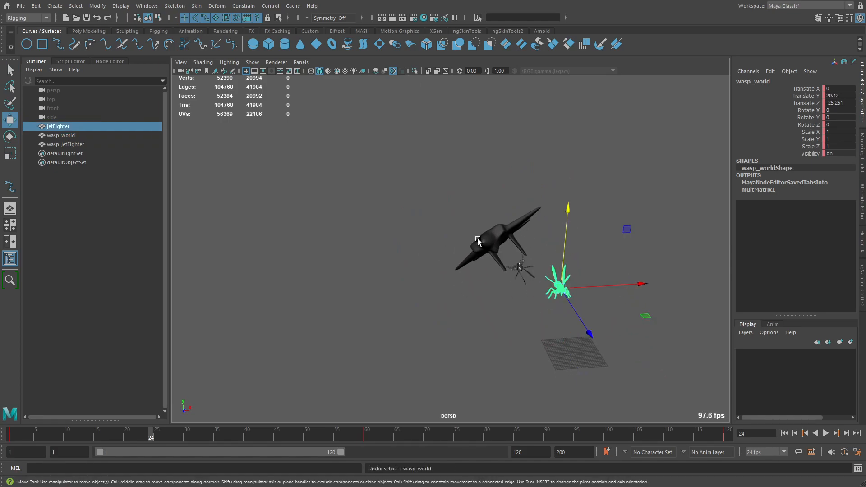
pyautogui.click(440, 351)
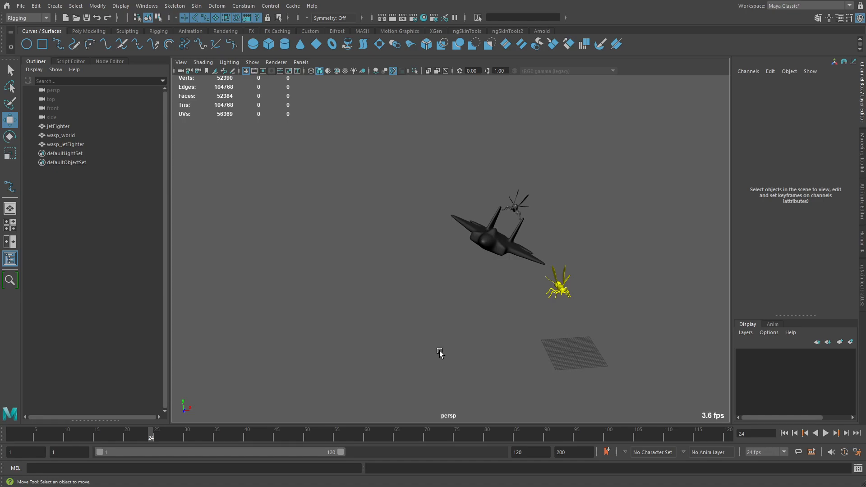
# Step: In the Node Editor, connect jetFighter's Matrix to Matrix In[0] of multMatrix1 and wasp_world's Matrix to Matrix In[1]
pyautogui.click(117, 59)
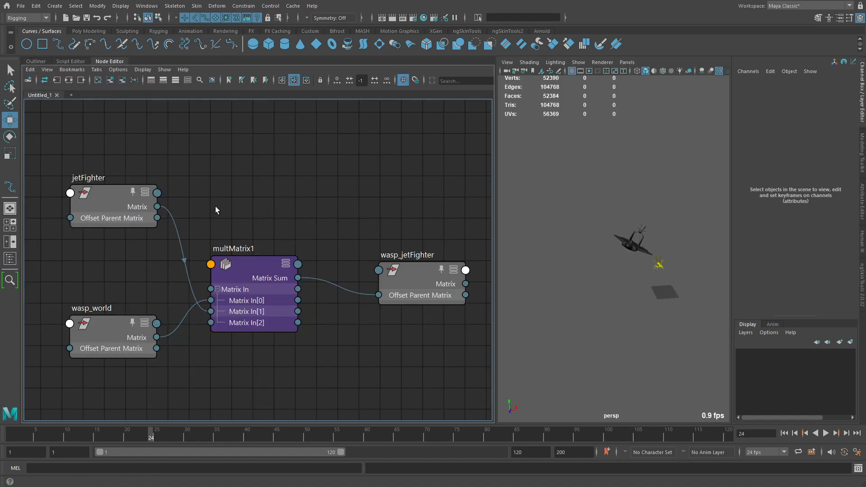
pyautogui.moveTo(117, 322); pyautogui.dragTo(120, 318)
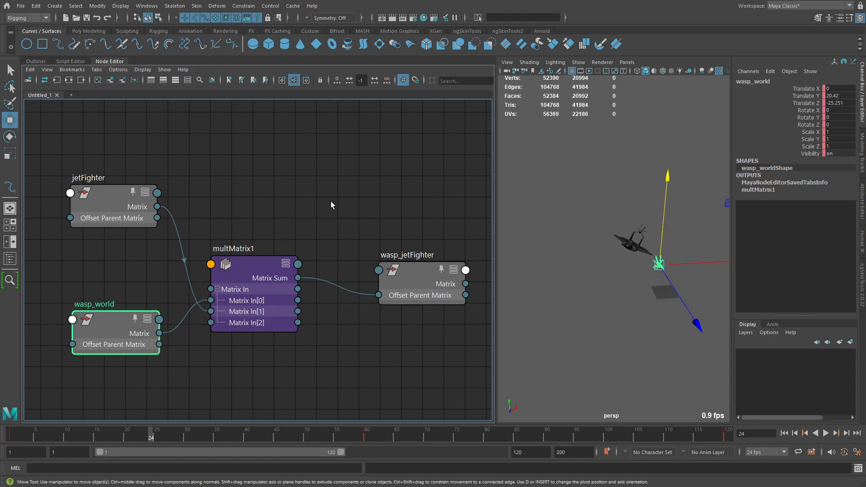
pyautogui.click(615, 346)
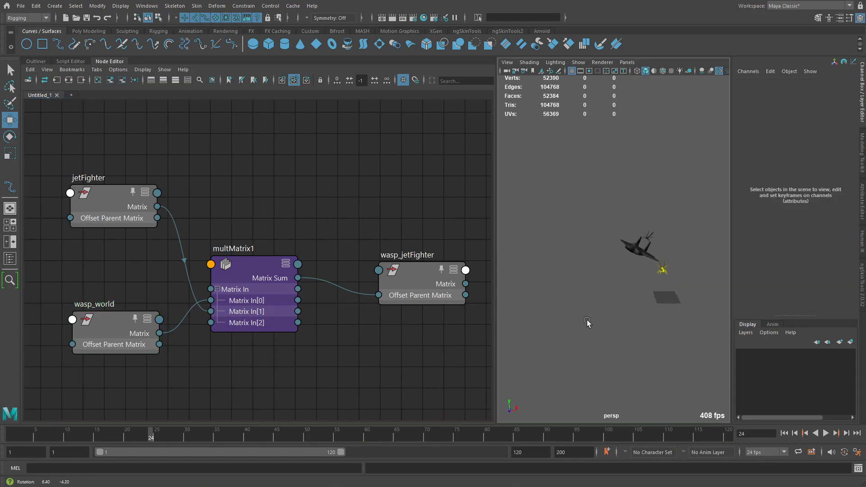
pyautogui.hotkey('ctrl', 'z')
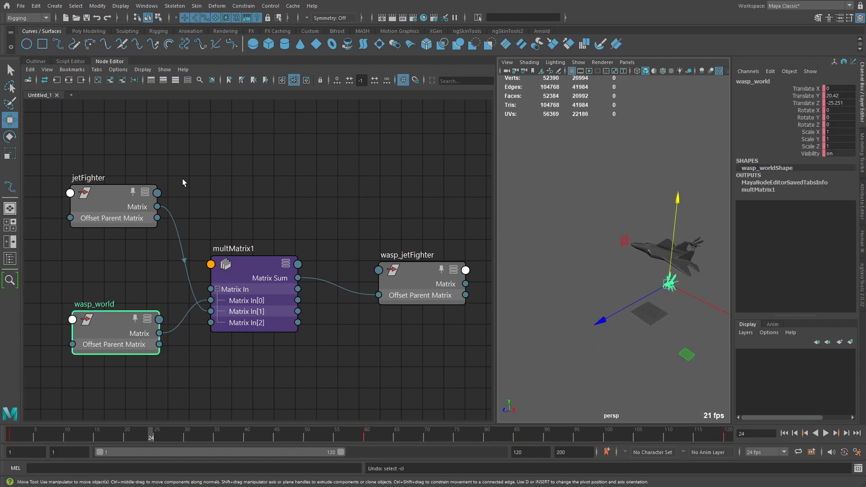
pyautogui.moveTo(158, 206); pyautogui.dragTo(220, 300)
pyautogui.moveTo(159, 333); pyautogui.dragTo(221, 311)
pyautogui.click(394, 204)
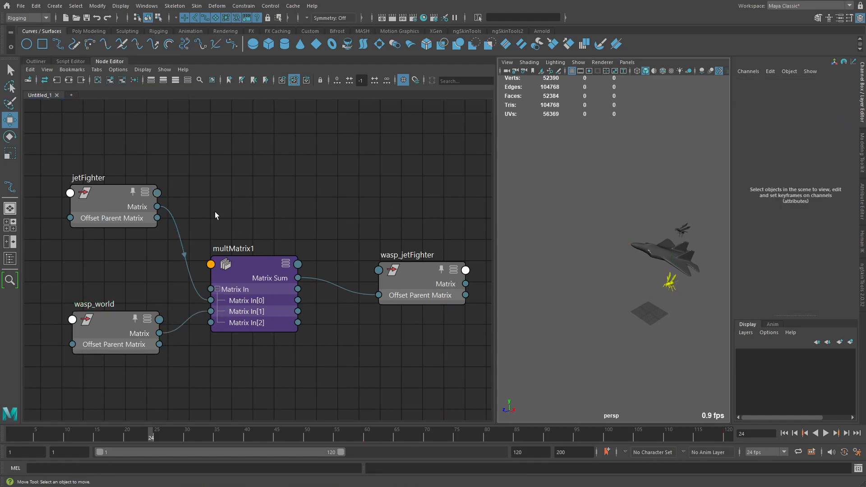
# Step: Shift the jetFighter and wasp_world nodes slightly further away from multMatrix1 in the node graph
pyautogui.click(107, 191)
pyautogui.moveTo(109, 194); pyautogui.dragTo(105, 183)
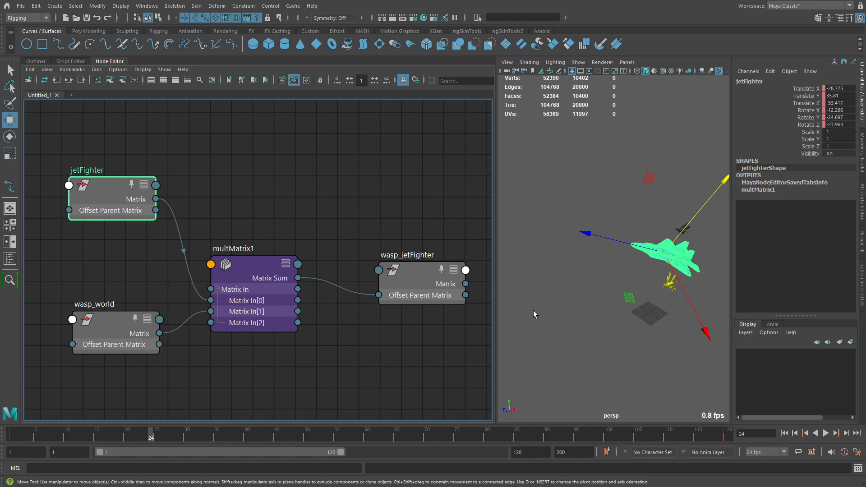
pyautogui.moveTo(119, 313); pyautogui.dragTo(111, 316)
pyautogui.moveTo(110, 179)
pyautogui.mouseDown()
pyautogui.moveTo(109, 199)
pyautogui.moveTo(99, 184)
pyautogui.mouseUp()
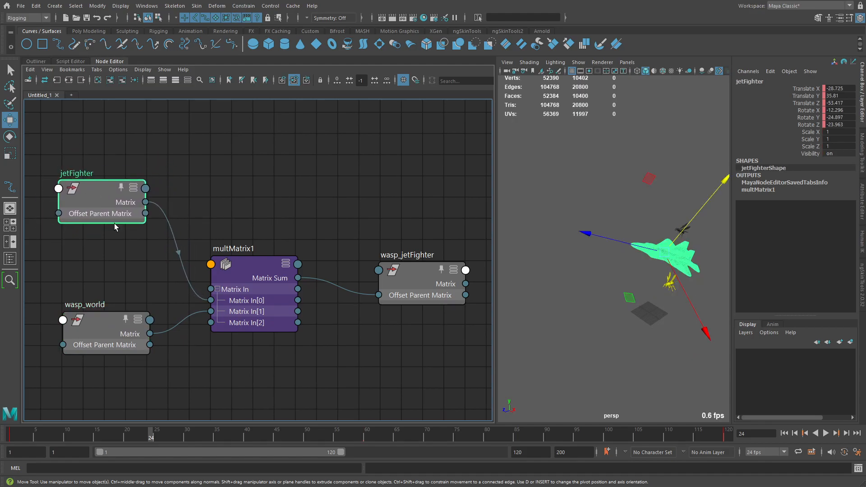
pyautogui.click(101, 318)
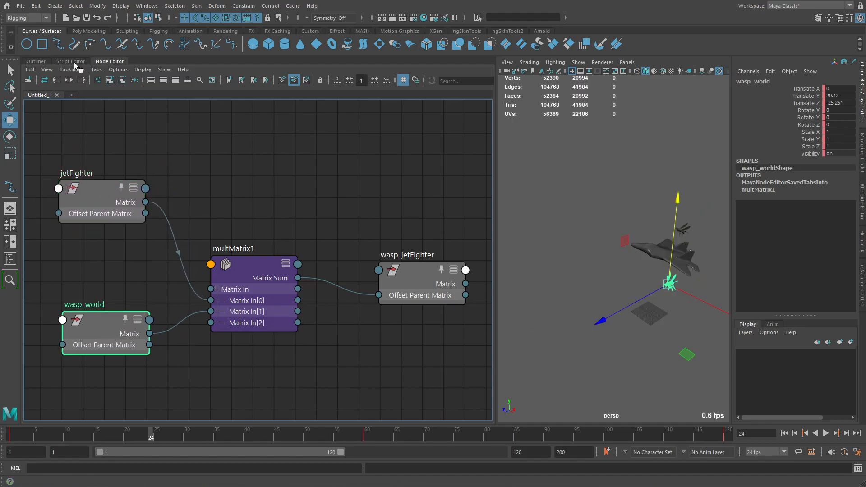
# Step: Restore the Outliner view and rotate jetFighter at frame 24 to about -19.5, -13.4 and 5.1 in X, Y and Z
pyautogui.click(39, 61)
pyautogui.keyDown('alt'); pyautogui.moveTo(507, 338); pyautogui.dragTo(533, 334); pyautogui.keyUp('alt')
pyautogui.press('space')
pyautogui.click(534, 240)
pyautogui.press('e')
pyautogui.moveTo(533, 267)
pyautogui.keyDown('alt'); pyautogui.mouseDown()
pyautogui.moveTo(521, 264)
pyautogui.moveTo(545, 275)
pyautogui.mouseUp(); pyautogui.keyUp('alt')
pyautogui.moveTo(591, 180); pyautogui.dragTo(548, 237)
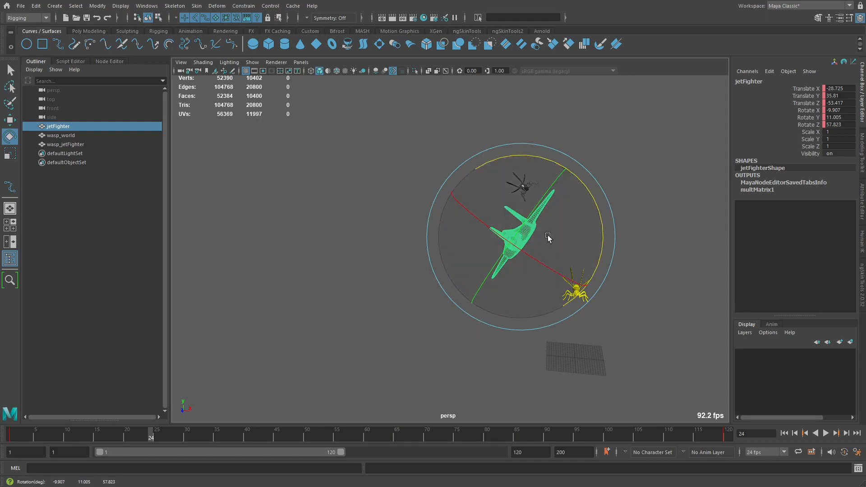
pyautogui.moveTo(584, 186); pyautogui.dragTo(520, 207)
pyautogui.press('q')
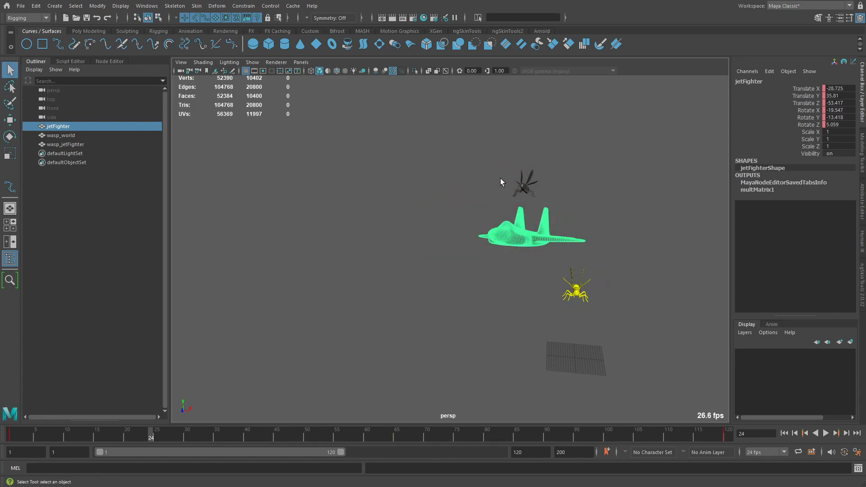
# Step: Move wasp_world to a Translate Y of about 27.6 and Translate Z of about -10.9, undoing any further move
pyautogui.click(576, 289)
pyautogui.press('w')
pyautogui.moveTo(577, 250)
pyautogui.mouseDown()
pyautogui.moveTo(582, 276)
pyautogui.moveTo(584, 251)
pyautogui.mouseUp()
pyautogui.keyDown('alt'); pyautogui.moveTo(584, 252); pyautogui.dragTo(419, 212); pyautogui.keyUp('alt')
pyautogui.hotkey('ctrl', 'z')
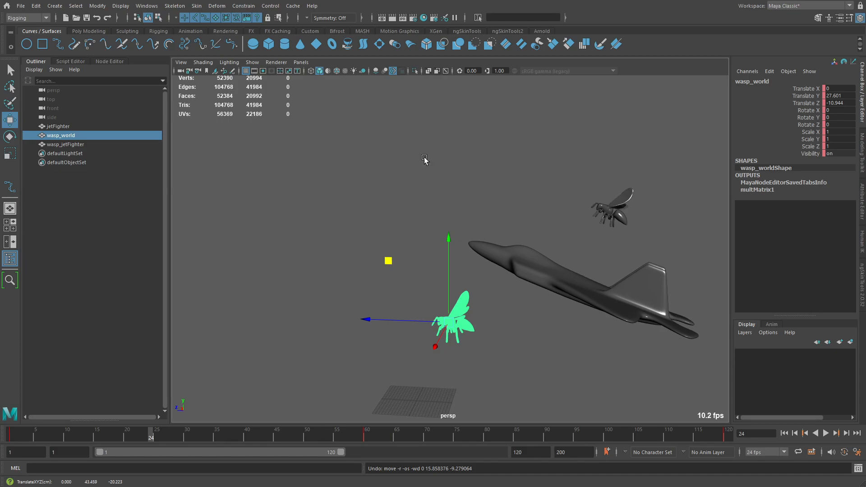
# Step: Show the Node Editor again and shift the jetFighter node slightly away from multMatrix1
pyautogui.click(72, 61)
pyautogui.click(100, 61)
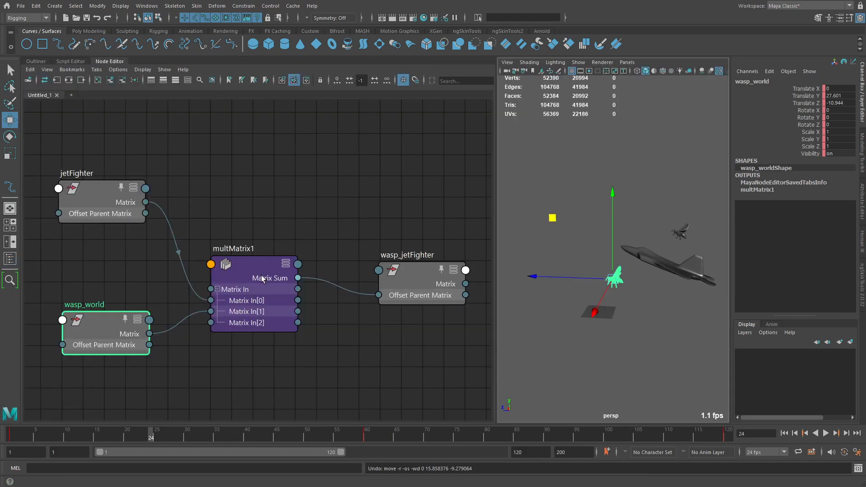
pyautogui.moveTo(109, 191); pyautogui.dragTo(101, 197)
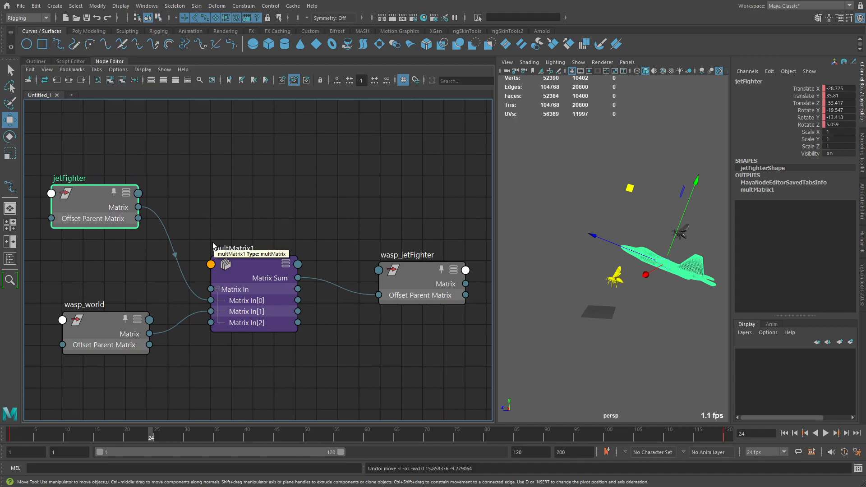
# Step: Try moving wasp_jetFighter on its own to about 8.5, 34.5 and 32.7 in Translate X, Y and Z
pyautogui.keyDown('alt'); pyautogui.moveTo(656, 301); pyautogui.dragTo(676, 294); pyautogui.keyUp('alt')
pyautogui.click(695, 238)
pyautogui.click(683, 232)
pyautogui.press('w')
pyautogui.moveTo(631, 169); pyautogui.dragTo(594, 176)
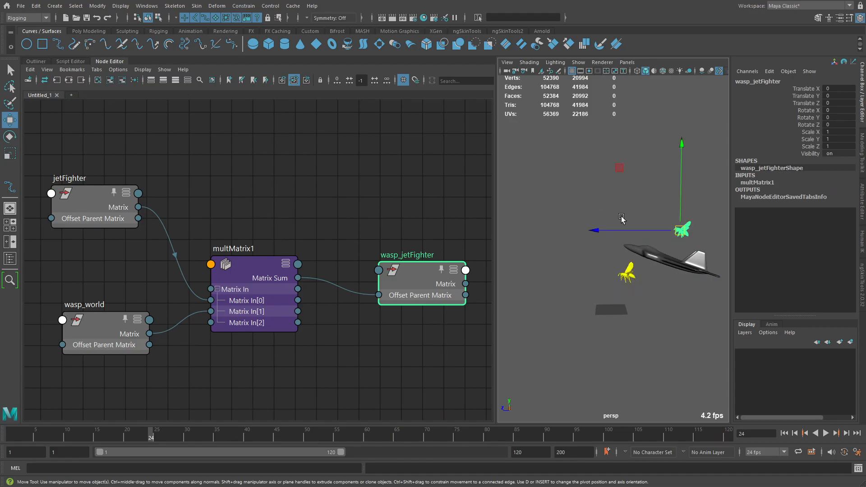
pyautogui.keyDown('alt'); pyautogui.moveTo(623, 215); pyautogui.dragTo(598, 222, button='middle'); pyautogui.keyUp('alt')
pyautogui.moveTo(599, 175); pyautogui.dragTo(576, 128)
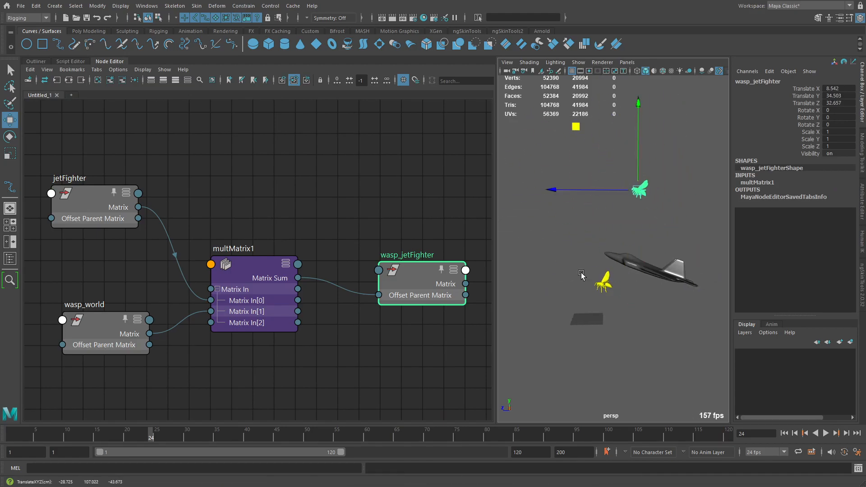
# Step: Undo the moves of wasp_jetFighter and its selection
pyautogui.hotkey('ctrl', 'z')
pyautogui.hotkey('ctrl', 'z')
pyautogui.hotkey('ctrl', 'z')
pyautogui.hotkey('ctrl', 'z')
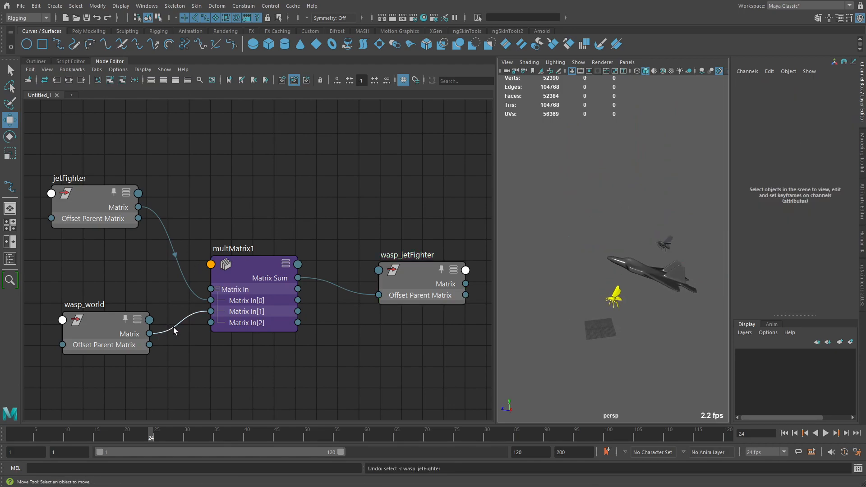
# Step: Inspect the value of wasp_world's Matrix output, then select the jetFighter node
pyautogui.click(91, 324)
pyautogui.moveTo(93, 324)
pyautogui.mouseDown()
pyautogui.moveTo(93, 315)
pyautogui.moveTo(84, 327)
pyautogui.mouseUp()
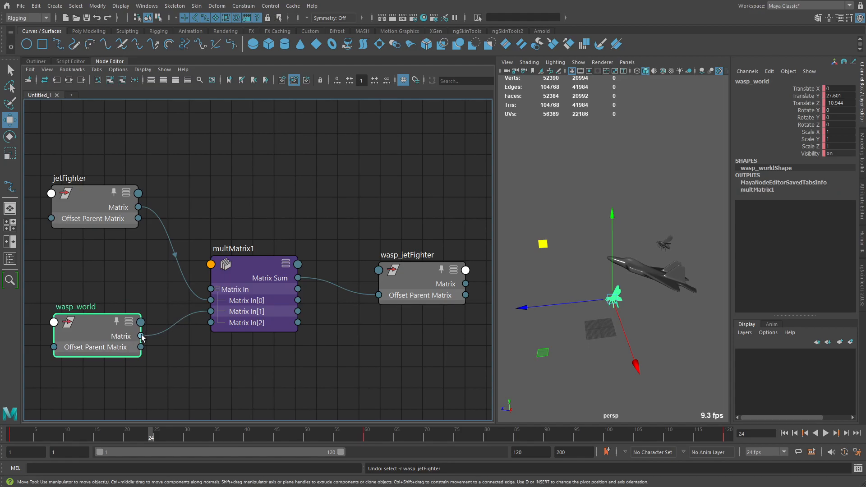
pyautogui.moveTo(141, 337)
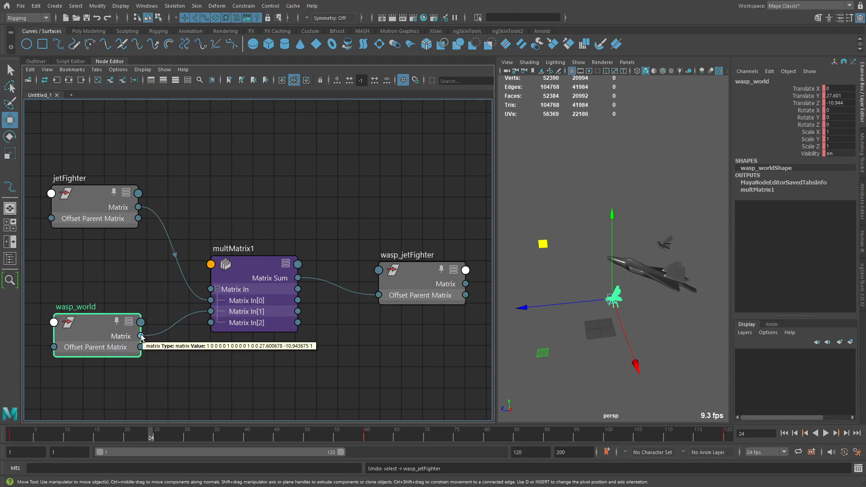
pyautogui.click(97, 202)
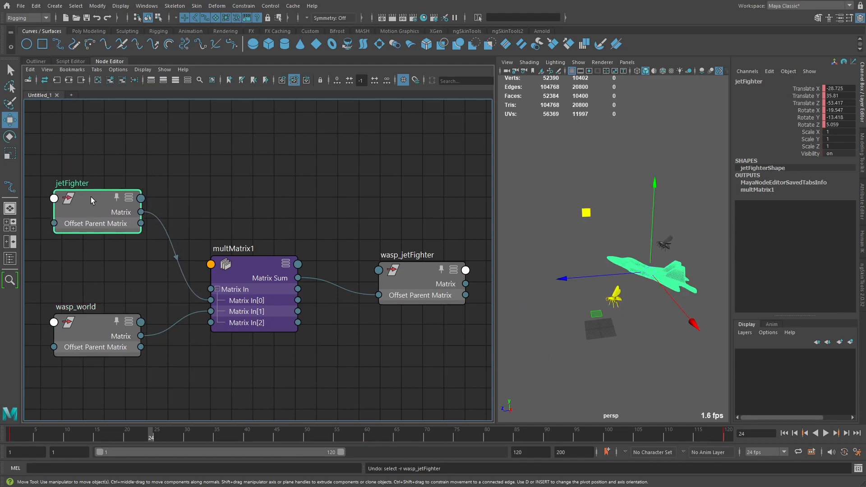
# Step: Connect wasp_world's Matrix to Matrix In[0] of multMatrix1 and inspect both wasps up close in the viewport
pyautogui.moveTo(141, 339); pyautogui.dragTo(211, 300)
pyautogui.click(626, 302)
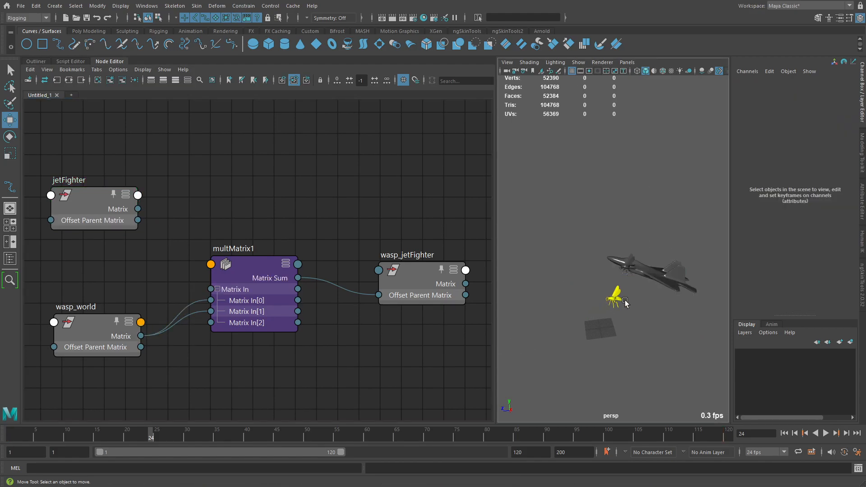
pyautogui.keyDown('alt'); pyautogui.moveTo(627, 301); pyautogui.dragTo(627, 359, button='right'); pyautogui.keyUp('alt')
pyautogui.keyDown('alt'); pyautogui.moveTo(627, 359); pyautogui.dragTo(627, 291, button='middle'); pyautogui.keyUp('alt')
pyautogui.keyDown('alt'); pyautogui.moveTo(628, 291); pyautogui.dragTo(603, 290, button='right'); pyautogui.keyUp('alt')
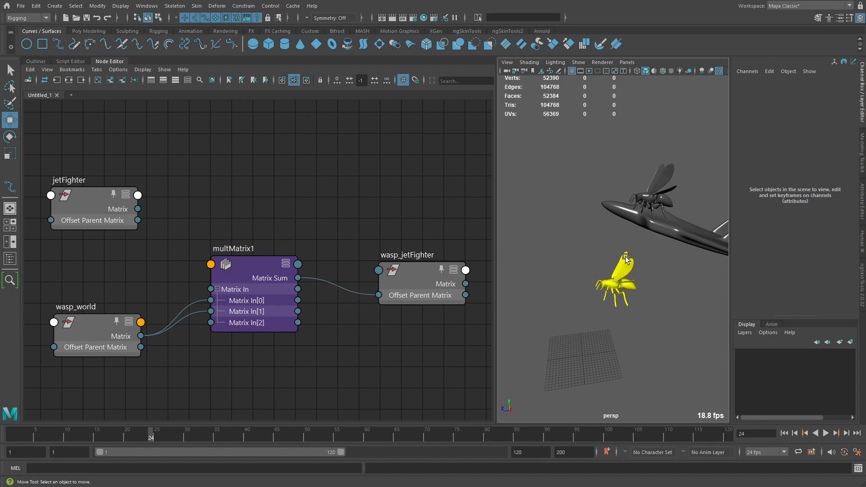
pyautogui.keyDown('alt'); pyautogui.moveTo(680, 283); pyautogui.dragTo(641, 336); pyautogui.keyUp('alt')
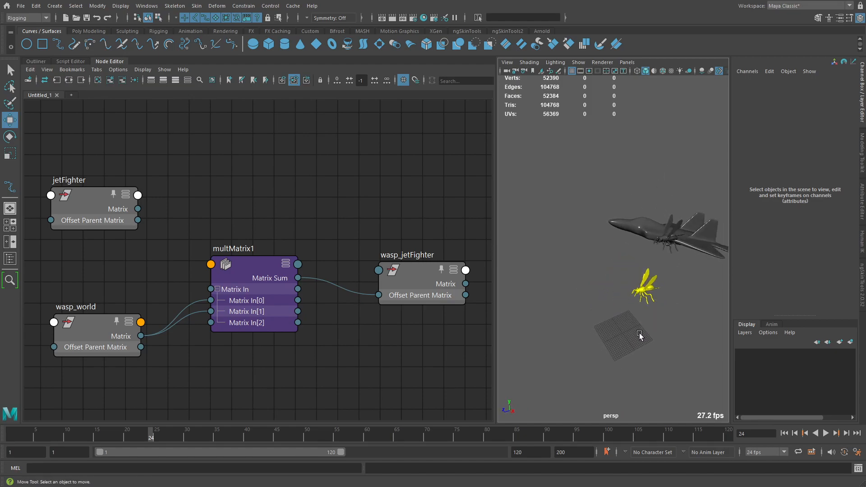
# Step: Parent wasp_world under jetFighter and clear the selection
pyautogui.click(644, 290)
pyautogui.keyDown('shift'); pyautogui.click(635, 230); pyautogui.keyUp('shift')
pyautogui.keyDown('shift'); pyautogui.click(635, 229); pyautogui.keyUp('shift')
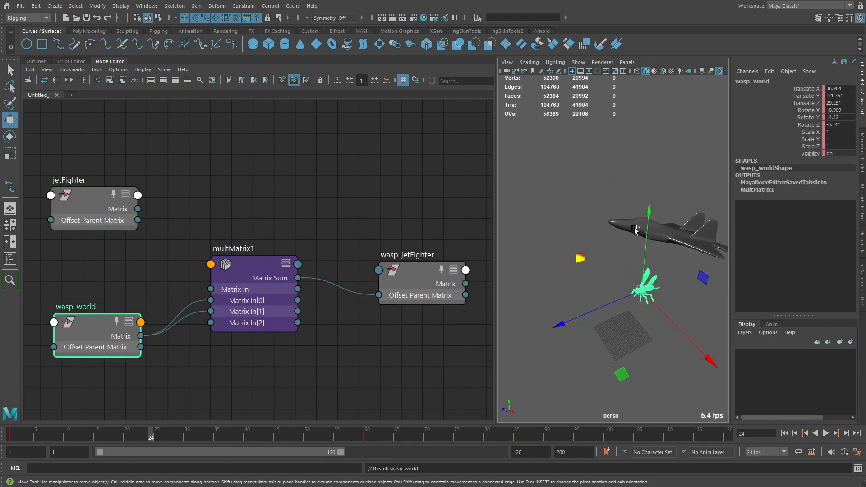
pyautogui.click(627, 195)
# Step: Connect jetFighter's Matrix to Matrix In[1] of multMatrix1 and play the animation with the Outliner shown, stopping at frame 39
pyautogui.moveTo(138, 209); pyautogui.dragTo(216, 318)
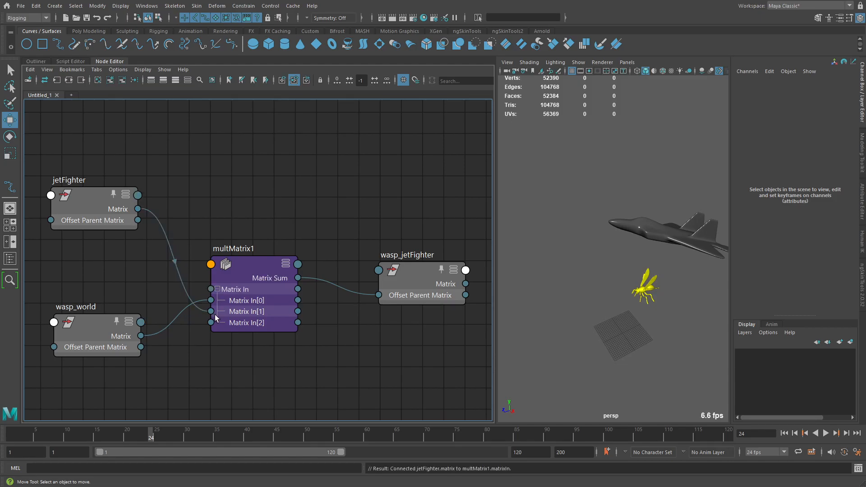
pyautogui.click(36, 61)
pyautogui.hotkey('alt', 'v')
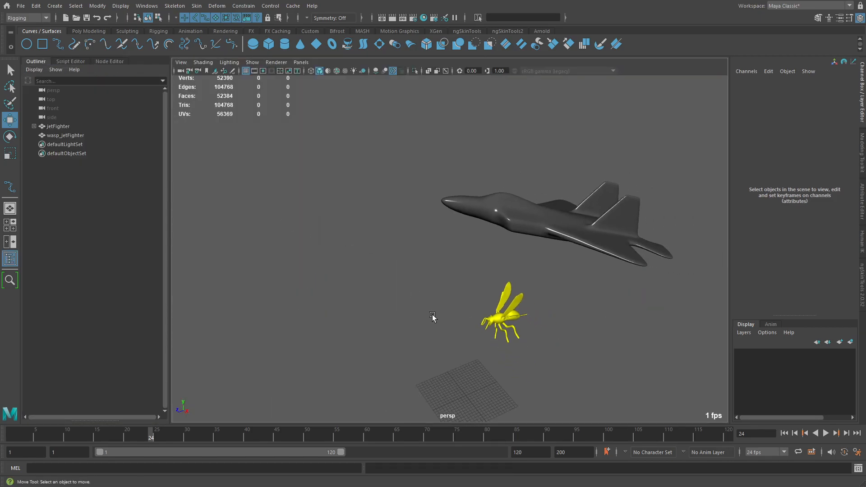
pyautogui.press('Escape')
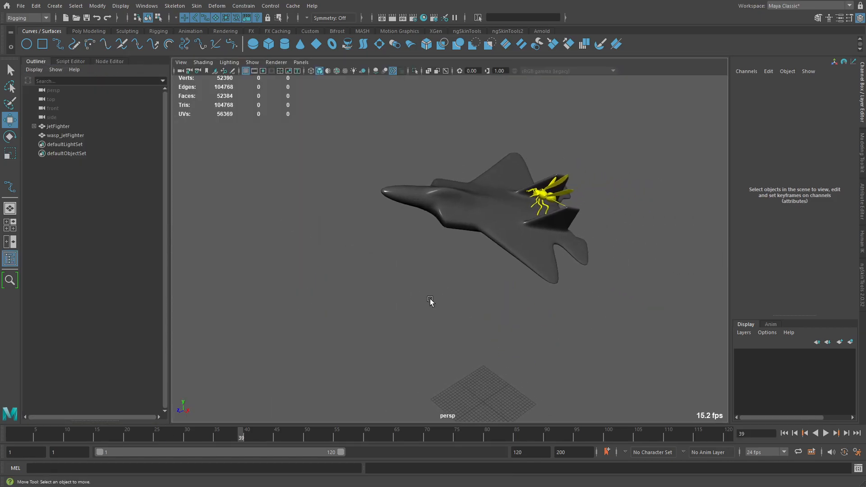
# Step: Expand jetFighter's hierarchy, select its child wasp_world, and play the animation, stopping at frame 49
pyautogui.click(54, 135)
pyautogui.click(34, 126)
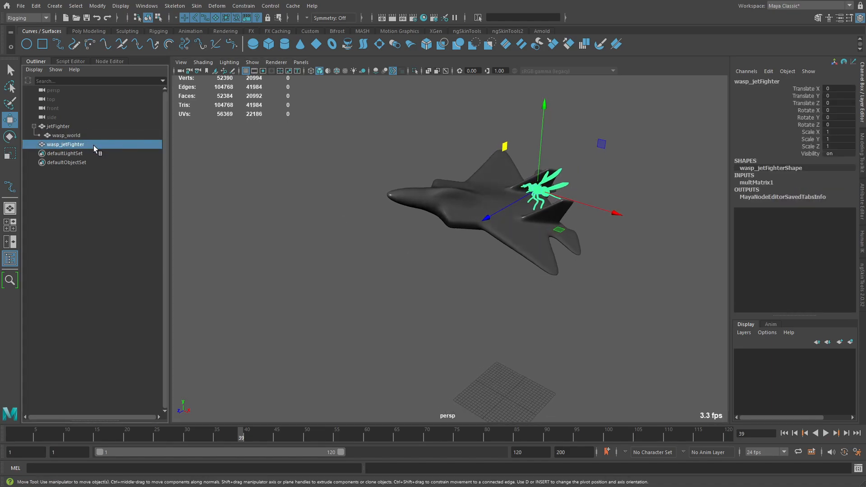
pyautogui.click(86, 134)
pyautogui.keyDown('alt'); pyautogui.moveTo(470, 253); pyautogui.dragTo(508, 257); pyautogui.keyUp('alt')
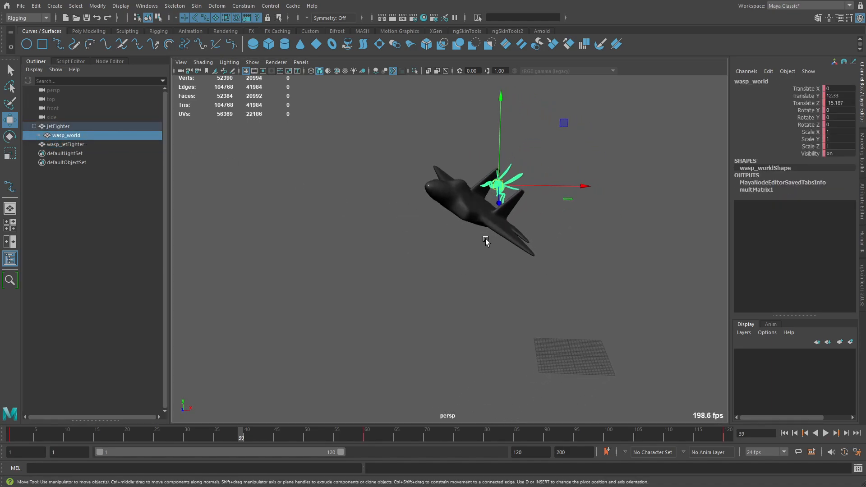
pyautogui.keyDown('alt'); pyautogui.moveTo(509, 182); pyautogui.dragTo(474, 188); pyautogui.keyUp('alt')
pyautogui.hotkey('alt', 'v')
pyautogui.hotkey('alt', 'v')
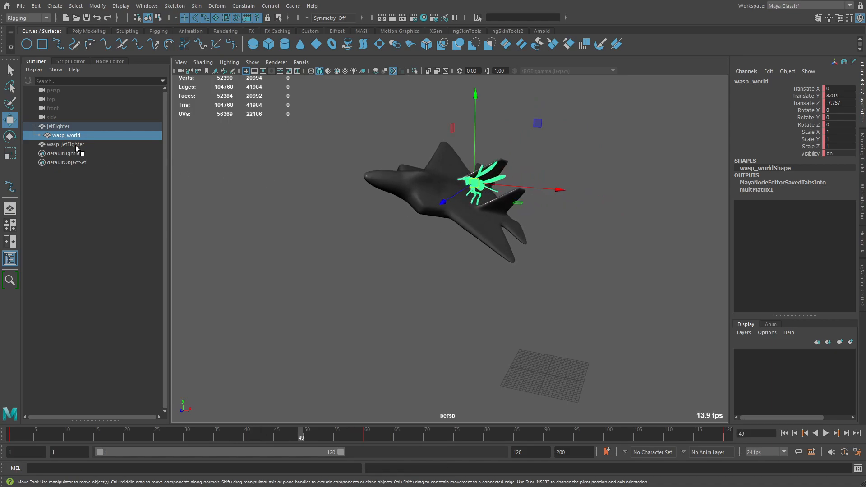
# Step: Play on to frame 58 and alternate the selection between wasp_world and wasp_jetFighter to compare their placement and channels
pyautogui.keyDown('alt'); pyautogui.moveTo(451, 215); pyautogui.dragTo(480, 213); pyautogui.keyUp('alt')
pyautogui.keyDown('ctrl'); pyautogui.keyDown('shift'); pyautogui.moveTo(564, 206); pyautogui.dragTo(532, 192, button='right'); pyautogui.keyUp('shift'); pyautogui.keyUp('ctrl')
pyautogui.keyDown('alt'); pyautogui.moveTo(627, 233); pyautogui.dragTo(555, 246); pyautogui.keyUp('alt')
pyautogui.hotkey('alt', 'v')
pyautogui.hotkey('alt', 'v')
pyautogui.click(79, 146)
pyautogui.click(78, 134)
pyautogui.click(79, 143)
pyautogui.click(79, 134)
pyautogui.click(80, 144)
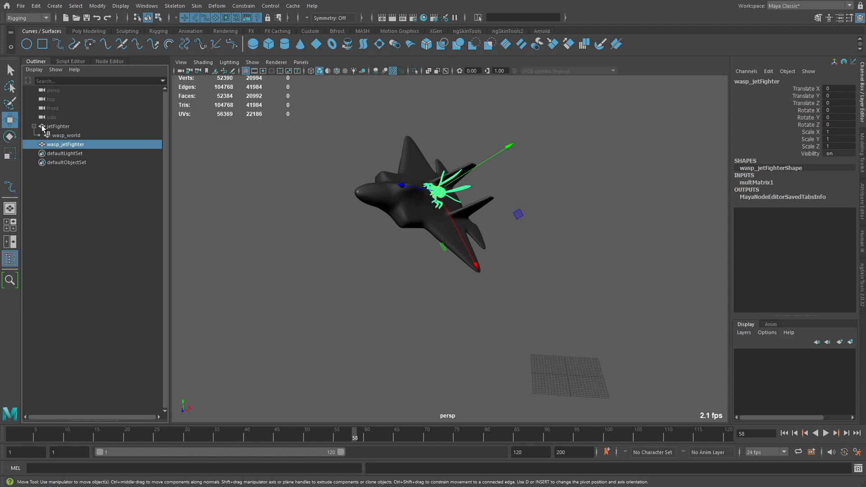
# Step: Review how jetFighter and wasp_world feed multMatrix1 in the Node Editor
pyautogui.click(110, 61)
pyautogui.keyDown('alt'); pyautogui.moveTo(259, 222); pyautogui.dragTo(268, 203, button='middle'); pyautogui.keyUp('alt')
pyautogui.scroll(1, 296, 204)
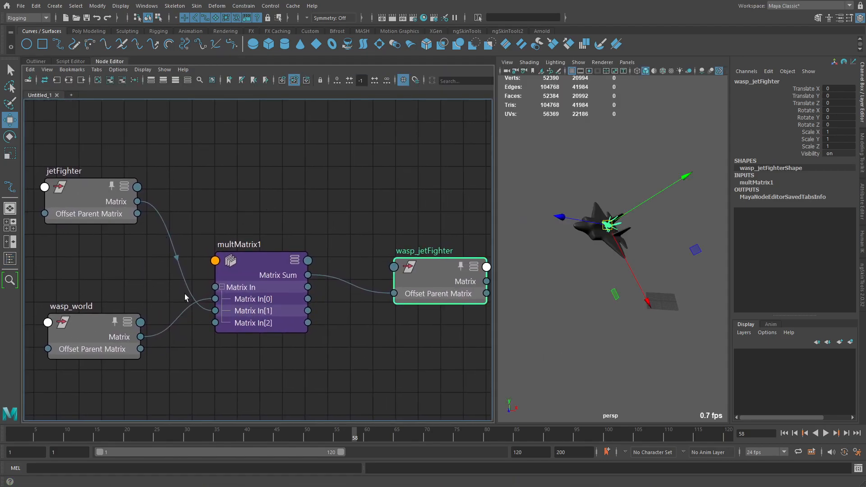
# Step: Unparent wasp_world from jetFighter and play the animation, stopping at frame 67
pyautogui.click(41, 62)
pyautogui.click(66, 136)
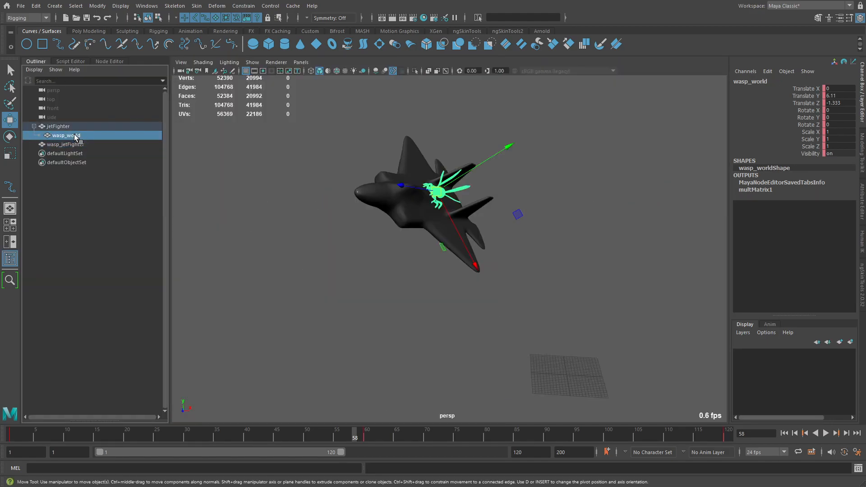
pyautogui.hotkey('shift', 'p')
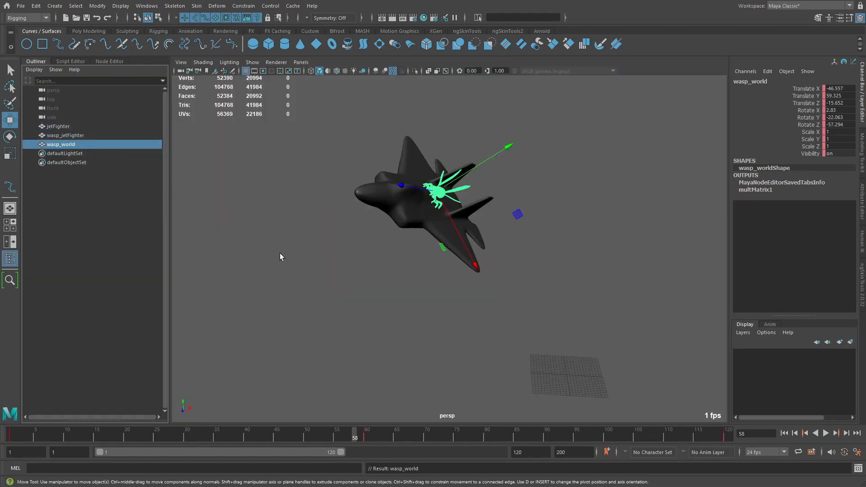
pyautogui.hotkey('alt', 'v')
pyautogui.hotkey('alt', 'v')
pyautogui.keyDown('alt'); pyautogui.moveTo(373, 272); pyautogui.dragTo(335, 289); pyautogui.keyUp('alt')
pyautogui.keyDown('alt'); pyautogui.moveTo(479, 271); pyautogui.dragTo(471, 244, button='middle'); pyautogui.keyUp('alt')
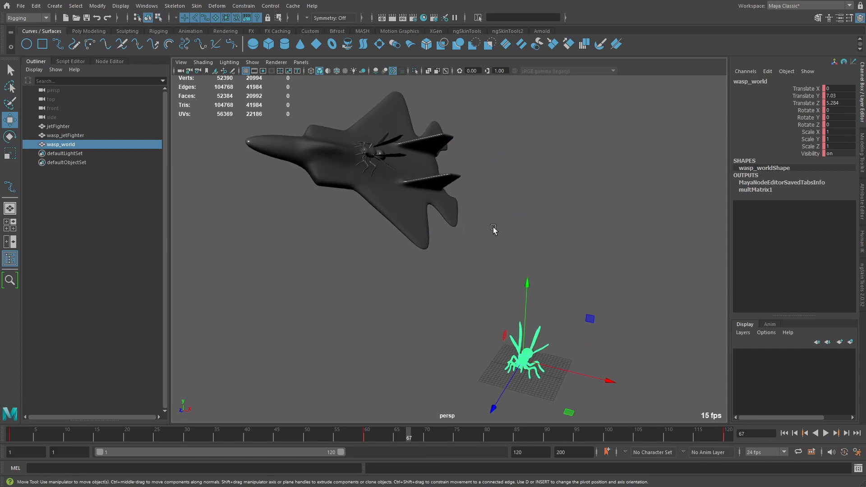
# Step: Examine wasp_world above the grid in relation to the wasp on the jet, selecting it and clearing the selection
pyautogui.click(472, 243)
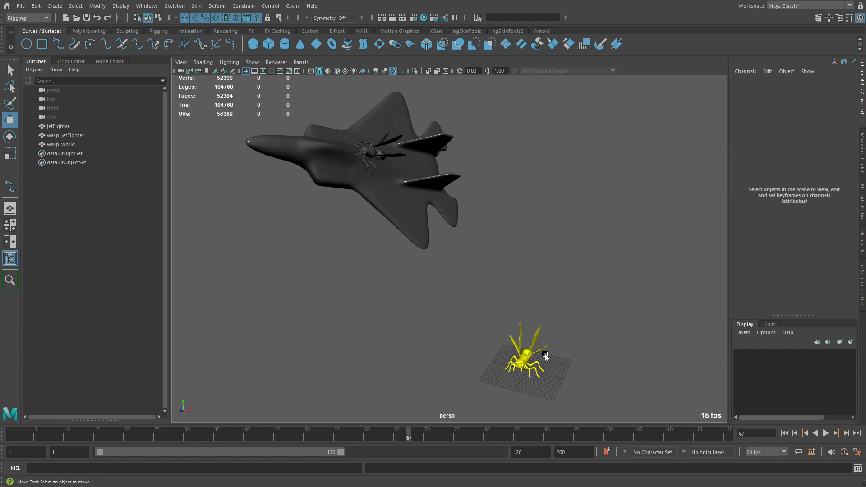
pyautogui.keyDown('alt'); pyautogui.moveTo(545, 356); pyautogui.dragTo(555, 342); pyautogui.keyUp('alt')
pyautogui.click(557, 340)
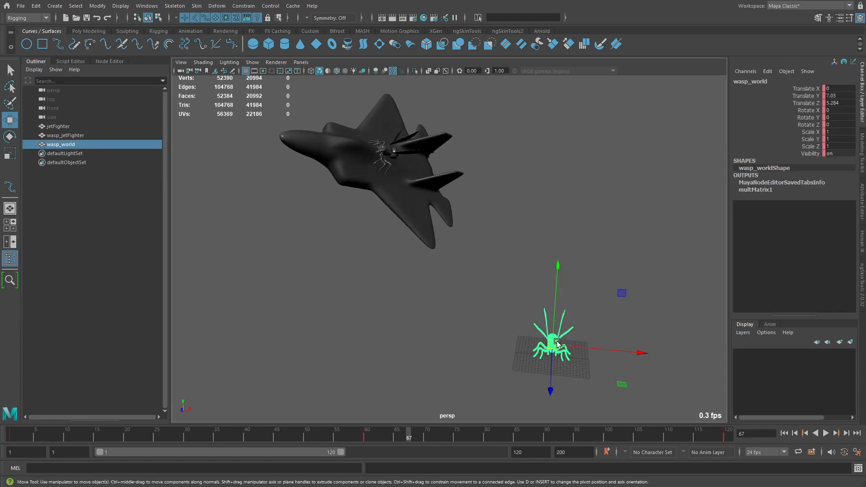
pyautogui.click(497, 316)
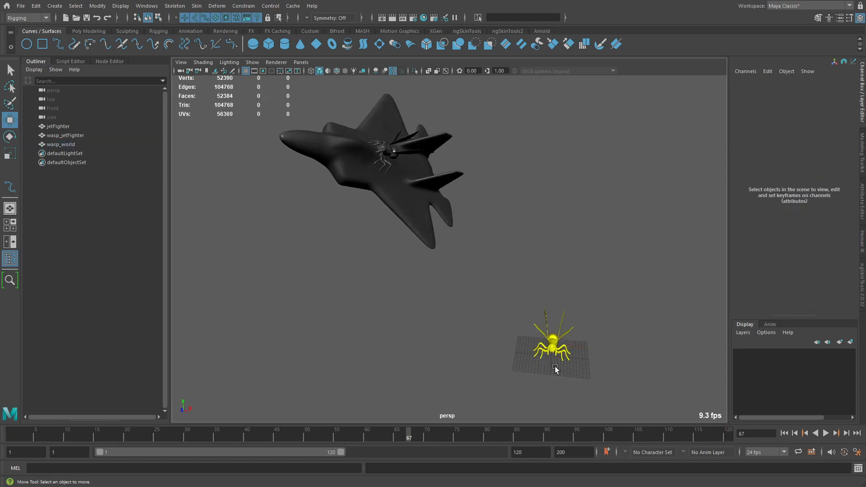
pyautogui.click(554, 345)
pyautogui.keyDown('alt'); pyautogui.moveTo(519, 334); pyautogui.dragTo(535, 310); pyautogui.keyUp('alt')
pyautogui.click(460, 305)
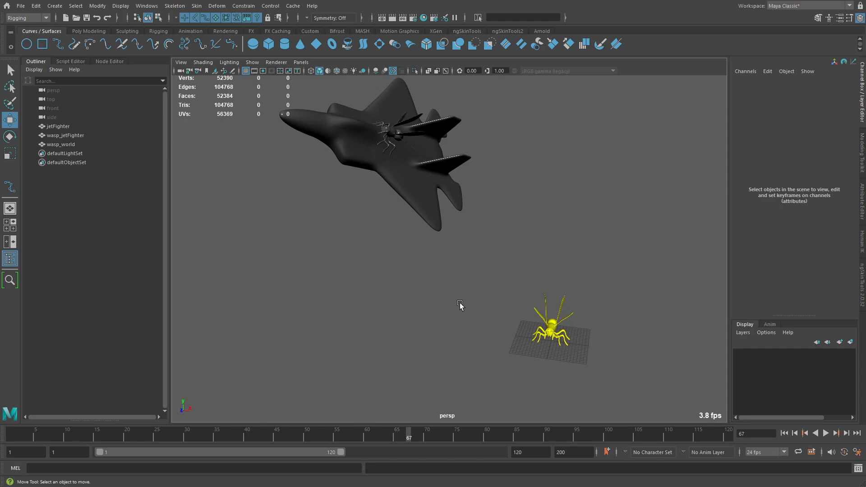
# Step: Parent wasp_world under jetFighter again and play the animation beside the node graph, stopping at frame 78
pyautogui.click(72, 145)
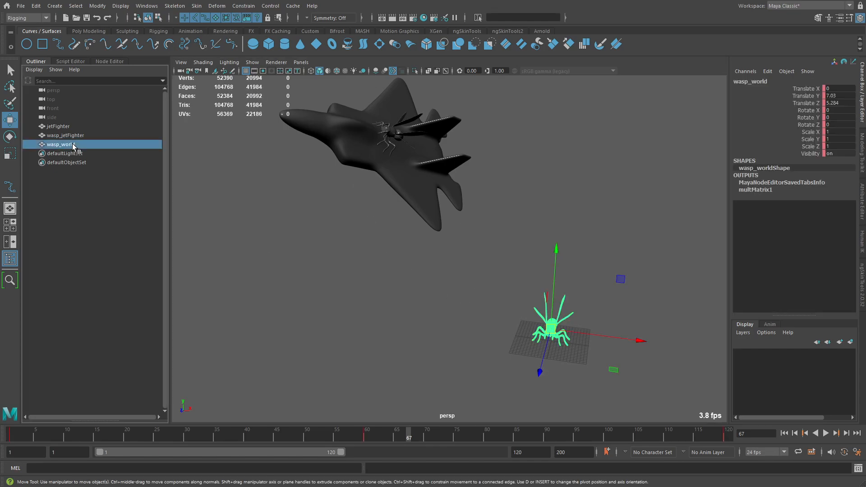
pyautogui.moveTo(73, 147); pyautogui.dragTo(91, 126)
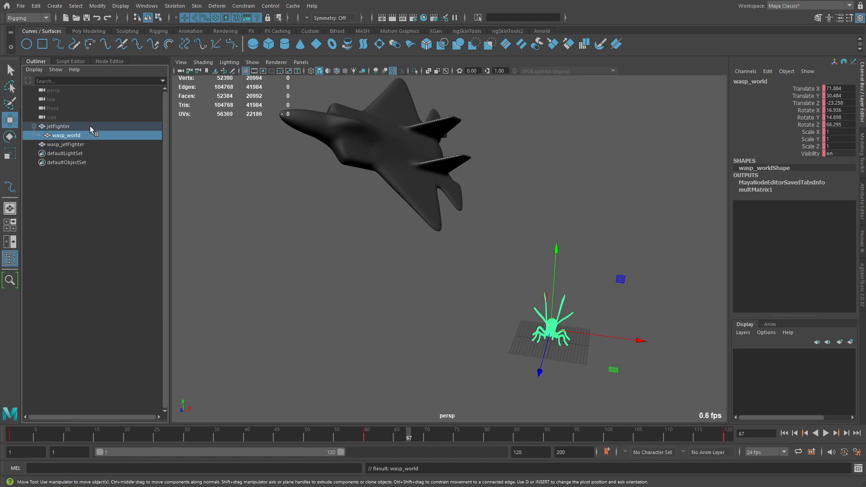
pyautogui.click(105, 60)
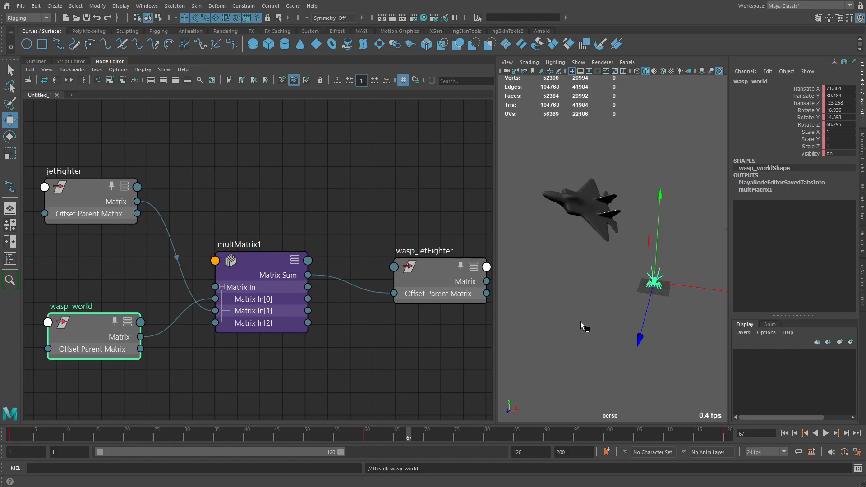
pyautogui.keyDown('alt'); pyautogui.moveTo(579, 321); pyautogui.dragTo(591, 329, button='right'); pyautogui.keyUp('alt')
pyautogui.hotkey('alt', 'v')
pyautogui.hotkey('alt', 'v')
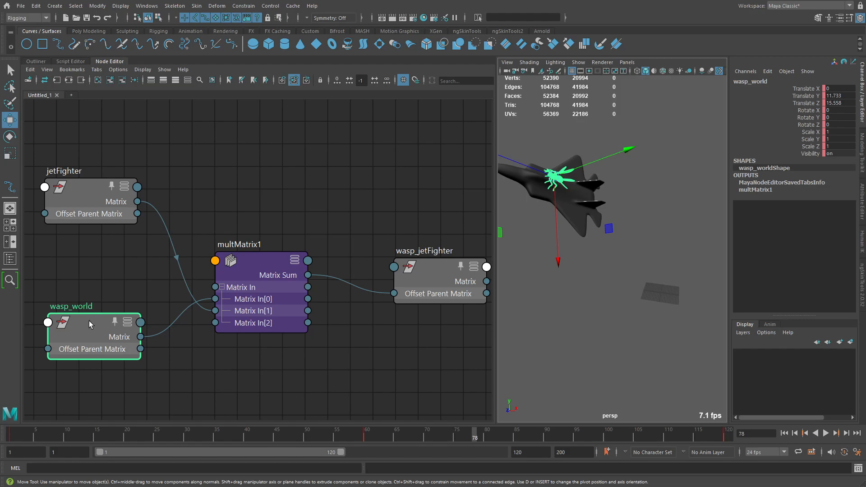
# Step: Move the jetFighter and wasp_world nodes closer together and align them in the node graph
pyautogui.moveTo(83, 321)
pyautogui.mouseDown()
pyautogui.moveTo(80, 295)
pyautogui.moveTo(88, 311)
pyautogui.mouseUp()
pyautogui.moveTo(85, 181); pyautogui.dragTo(92, 195)
pyautogui.moveTo(94, 314); pyautogui.dragTo(90, 313)
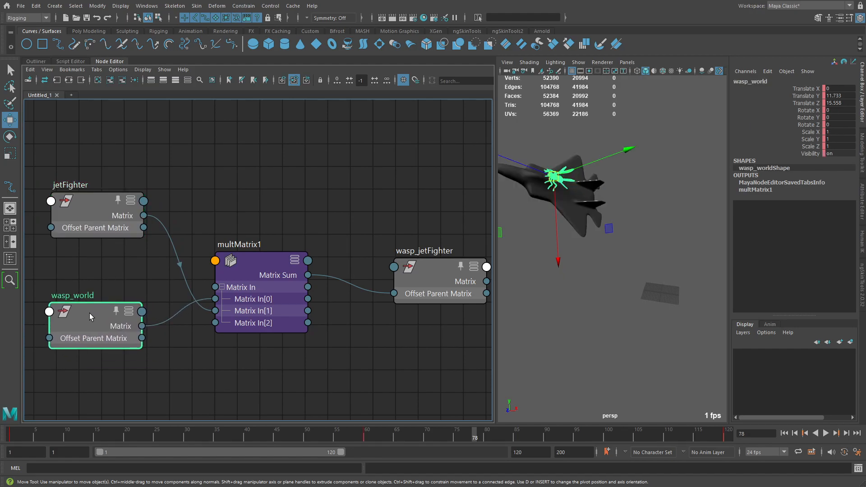
# Step: Unparent wasp_world from jetFighter with the Outliner shown and clear the selection
pyautogui.click(39, 62)
pyautogui.click(453, 307)
pyautogui.keyDown('alt'); pyautogui.moveTo(455, 309); pyautogui.dragTo(408, 291, button='right'); pyautogui.keyUp('alt')
pyautogui.keyDown('alt'); pyautogui.moveTo(408, 291); pyautogui.dragTo(393, 283); pyautogui.keyUp('alt')
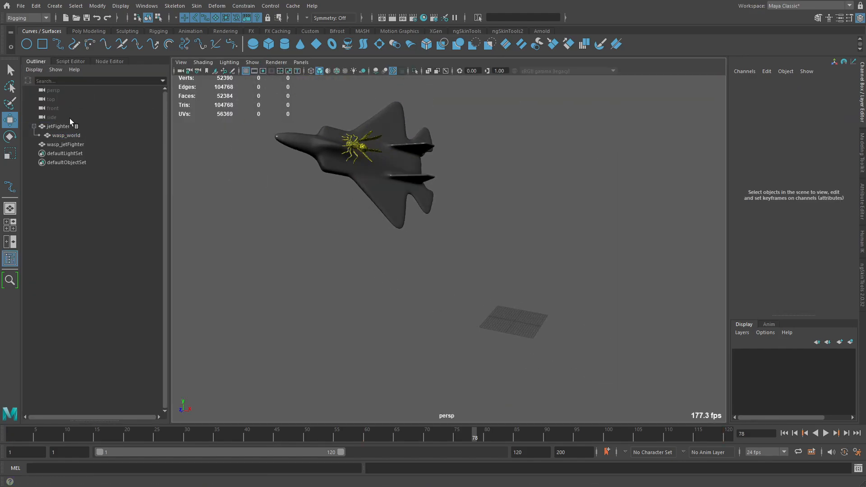
pyautogui.click(83, 134)
pyautogui.hotkey('shift', 'p')
pyautogui.click(248, 252)
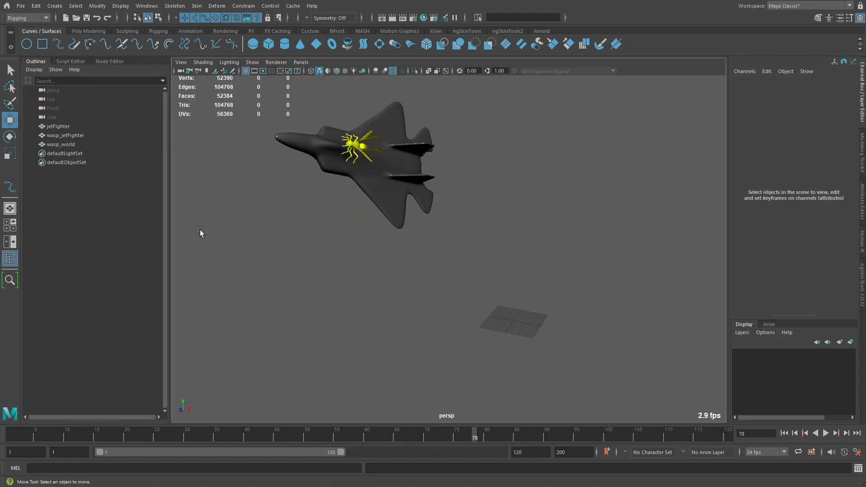
# Step: Play the animation, stopping at frame 87, and frame the jet and both wasps in the viewport
pyautogui.hotkey('alt', 'v')
pyautogui.hotkey('alt', 'v')
pyautogui.keyDown('alt'); pyautogui.moveTo(467, 331); pyautogui.dragTo(502, 329, button='right'); pyautogui.keyUp('alt')
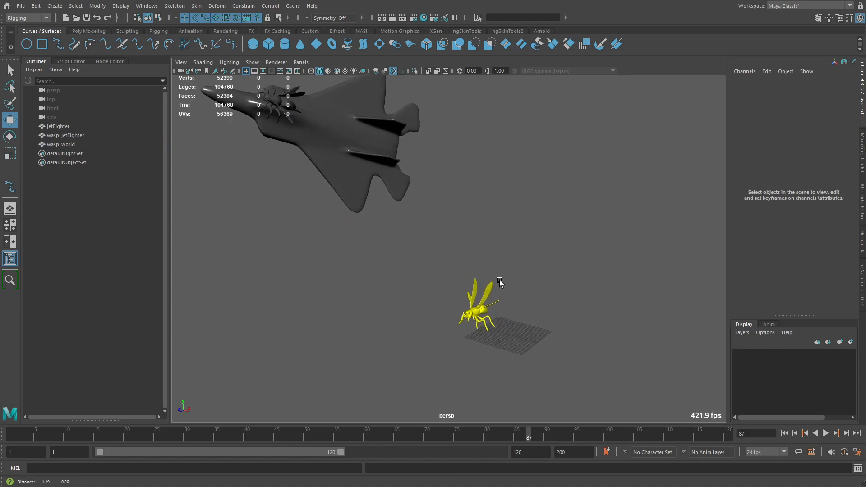
pyautogui.keyDown('alt'); pyautogui.moveTo(497, 282); pyautogui.dragTo(539, 309, button='middle'); pyautogui.keyUp('alt')
pyautogui.keyDown('alt'); pyautogui.moveTo(540, 309); pyautogui.dragTo(531, 307); pyautogui.keyUp('alt')
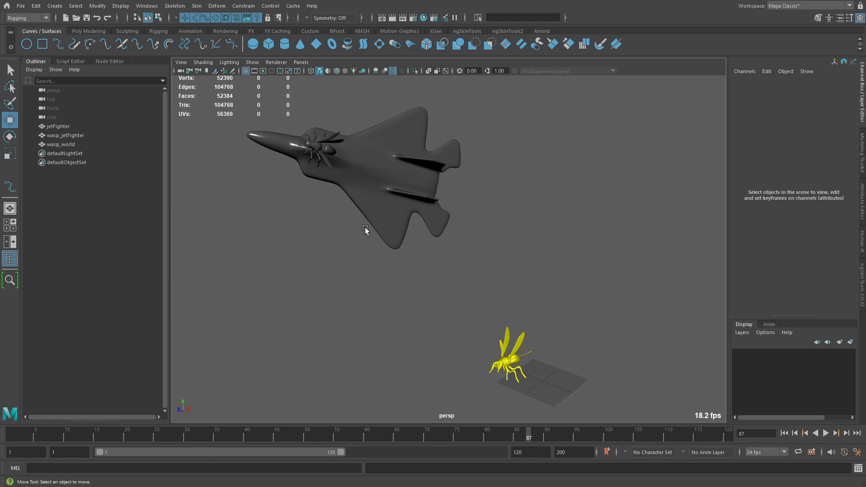
# Step: Try to hide wasp_world and play the animation, stopping at frame 96
pyautogui.click(74, 144)
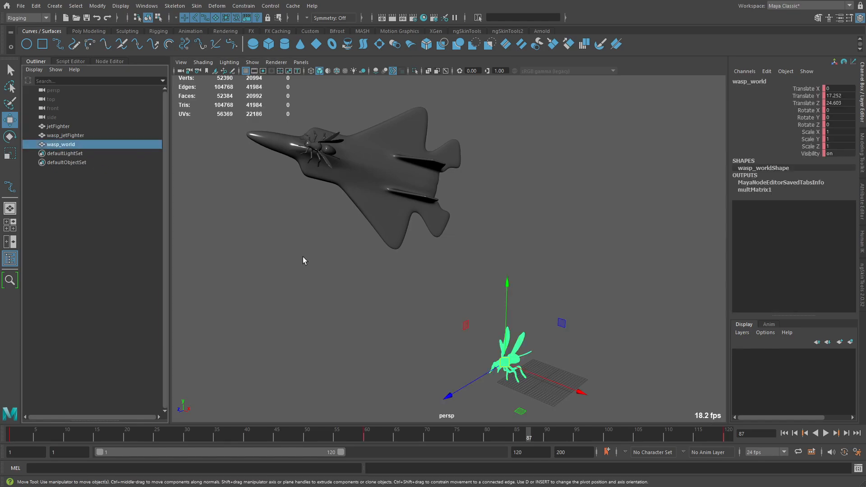
pyautogui.hotkey('ctrl', 'h')
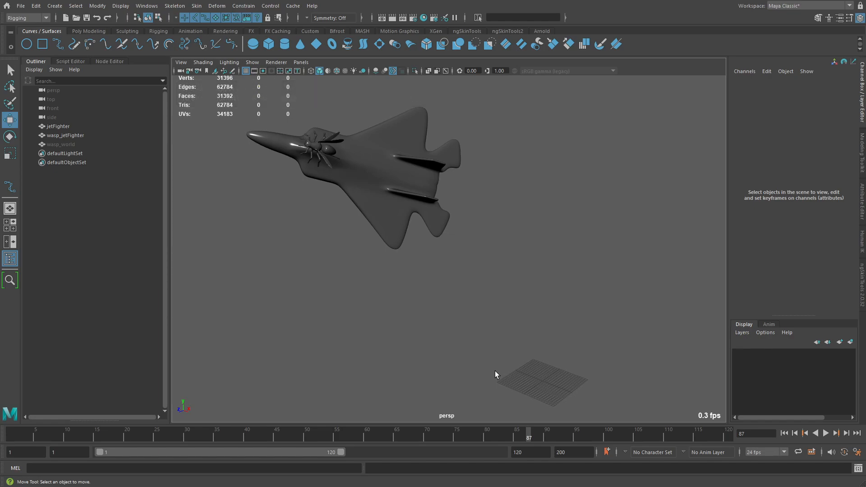
pyautogui.keyDown('alt'); pyautogui.moveTo(344, 238); pyautogui.dragTo(385, 240); pyautogui.keyUp('alt')
pyautogui.hotkey('alt', 'v')
pyautogui.hotkey('alt', 'v')
pyautogui.keyDown('alt'); pyautogui.moveTo(545, 316); pyautogui.dragTo(540, 318); pyautogui.keyUp('alt')
# Step: Break the connection on wasp_world's Visibility channel and hide wasp_world
pyautogui.click(98, 145)
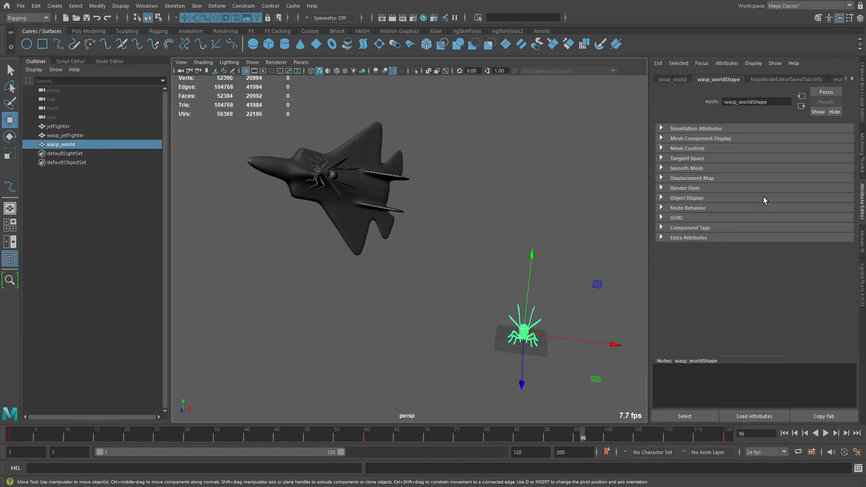
pyautogui.click(812, 153)
pyautogui.rightClick(818, 155)
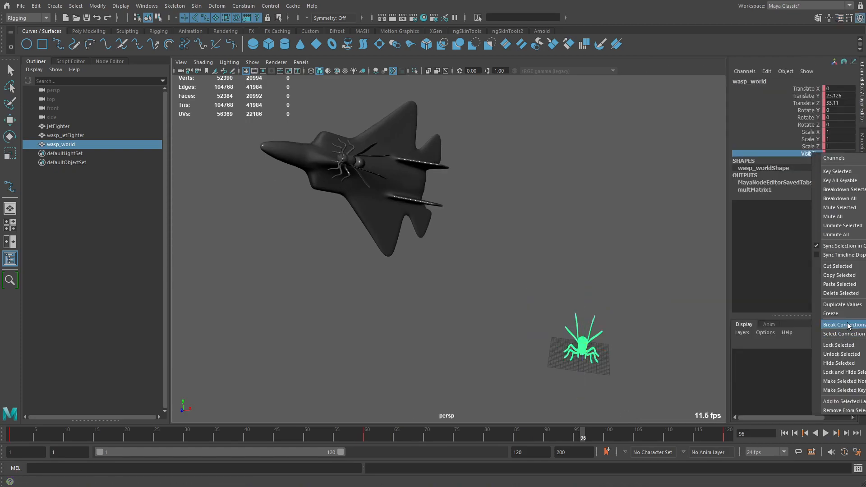
pyautogui.click(846, 325)
pyautogui.hotkey('ctrl', 'h')
pyautogui.keyDown('alt'); pyautogui.moveTo(543, 236); pyautogui.dragTo(451, 239); pyautogui.keyUp('alt')
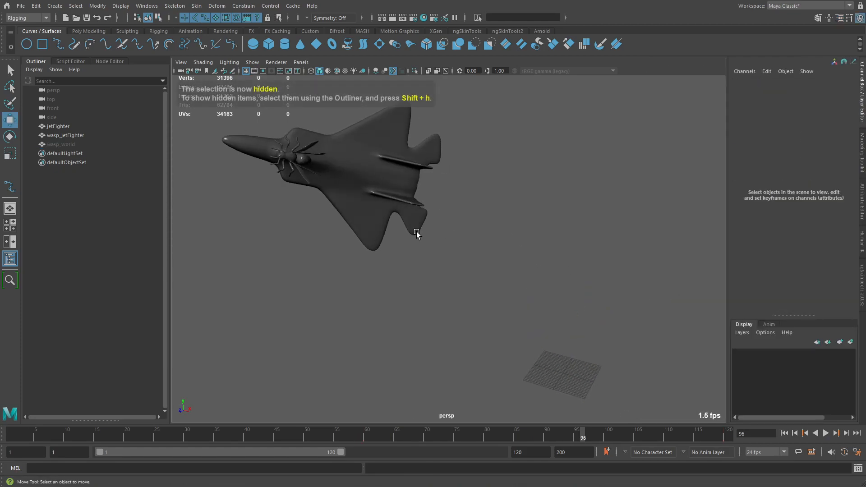
# Step: Return to frame 1 and inspect wasp_jetFighter and jetFighter by selecting each in the viewport, then clear the selection
pyautogui.moveTo(120, 436); pyautogui.dragTo(9, 435)
pyautogui.keyDown('alt'); pyautogui.moveTo(647, 261); pyautogui.dragTo(603, 263); pyautogui.keyUp('alt')
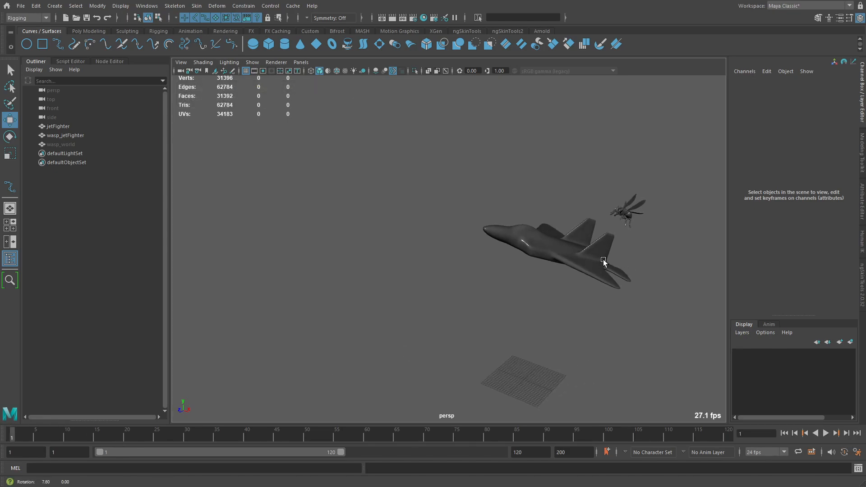
pyautogui.click(631, 210)
pyautogui.click(526, 170)
pyautogui.click(560, 247)
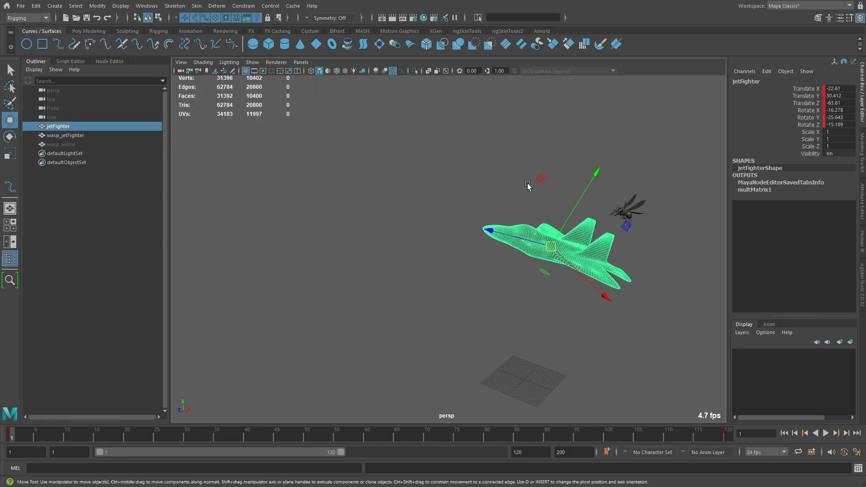
pyautogui.click(467, 267)
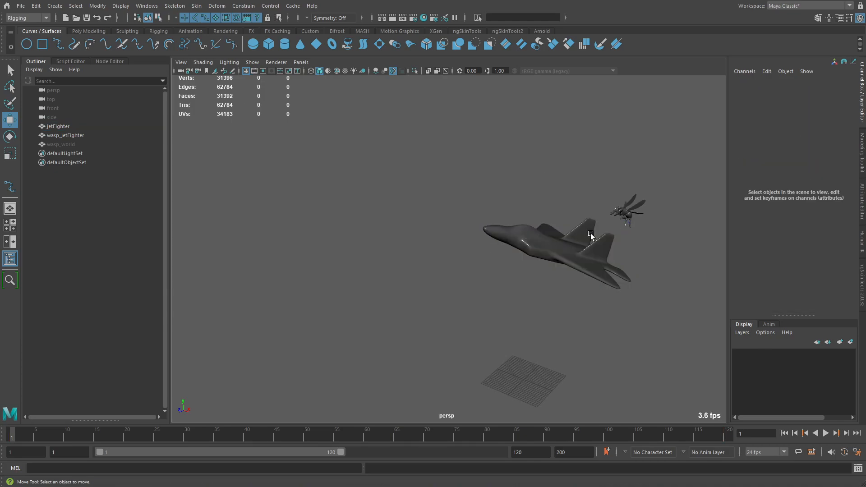
pyautogui.click(549, 245)
pyautogui.click(649, 166)
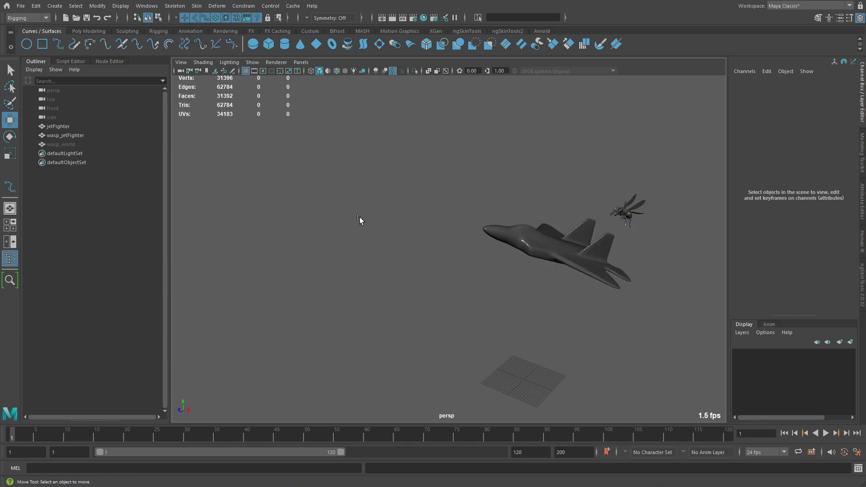
# Step: Inspect wasp_jetFighter's transform channels and leave wasp_jetFighter selected
pyautogui.click(627, 218)
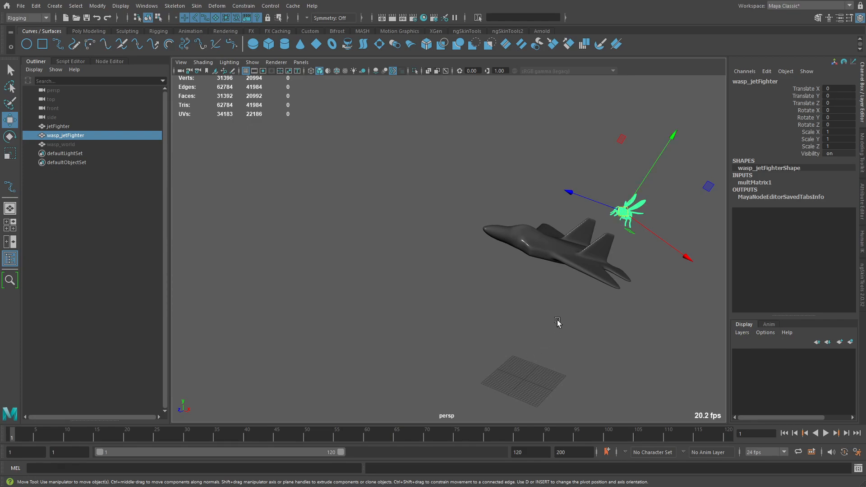
pyautogui.click(478, 300)
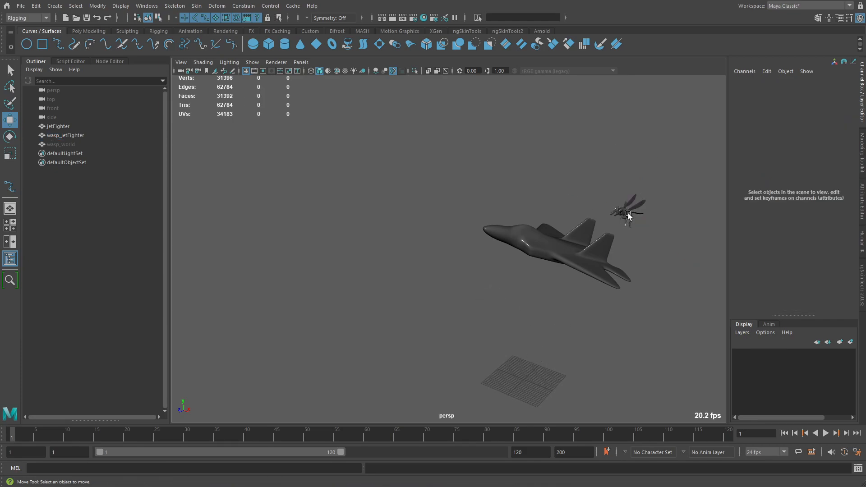
pyautogui.click(627, 213)
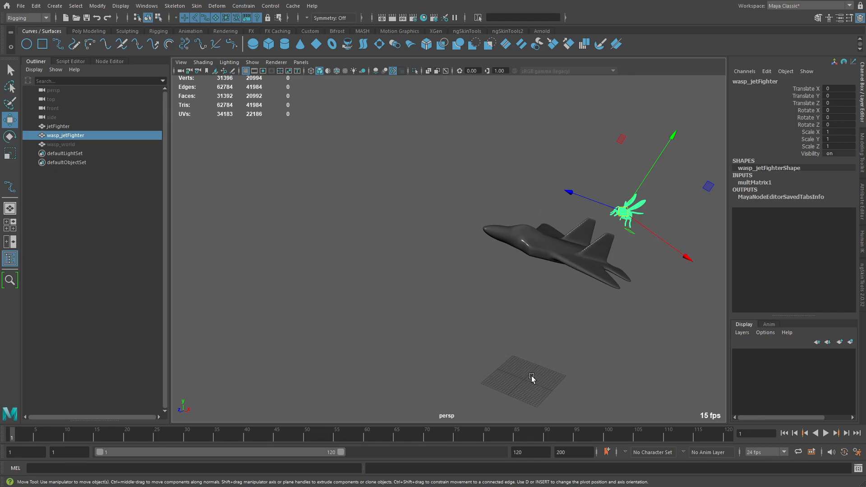
pyautogui.click(379, 266)
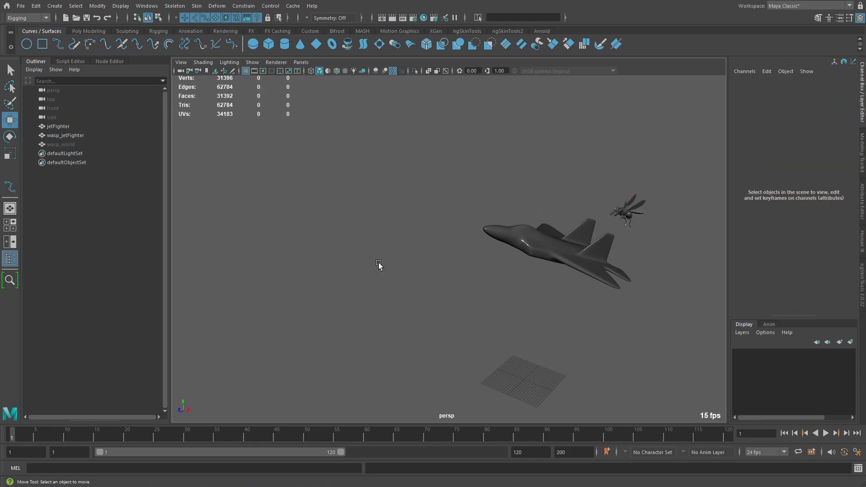
pyautogui.click(76, 136)
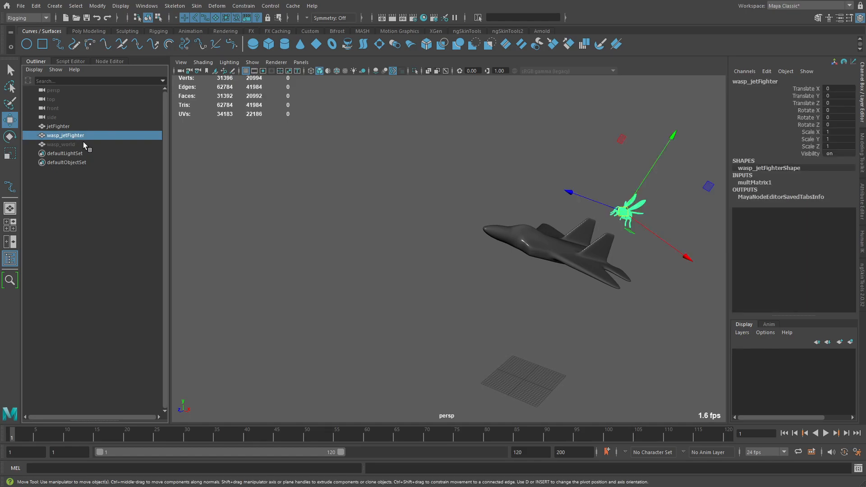
# Step: Duplicate wasp_jetFighter and rename the copy wasp_local
pyautogui.hotkey('ctrl', 'd')
pyautogui.doubleClick(115, 153)
pyautogui.click(116, 154)
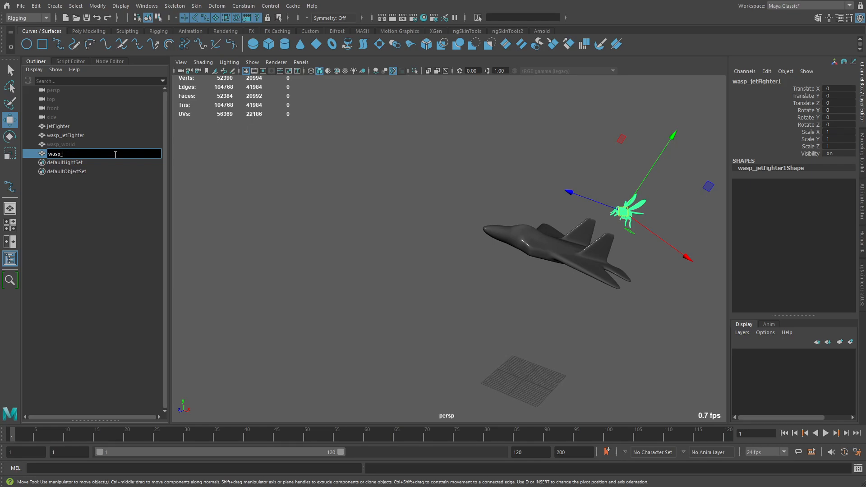
pyautogui.press('Return')
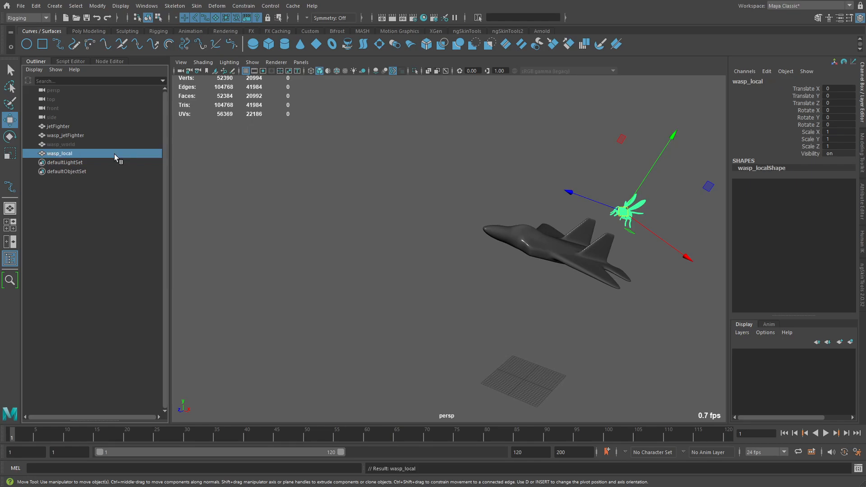
# Step: Add jetFighter and wasp_jetFighter to a new Node Editor graph and remove their shape nodes from it
pyautogui.click(72, 127)
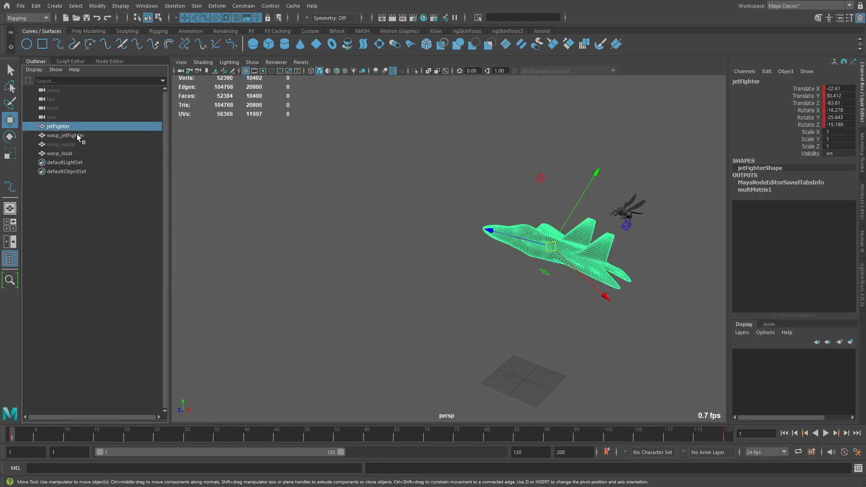
pyautogui.keyDown('ctrl'); pyautogui.click(77, 135); pyautogui.keyUp('ctrl')
pyautogui.click(119, 63)
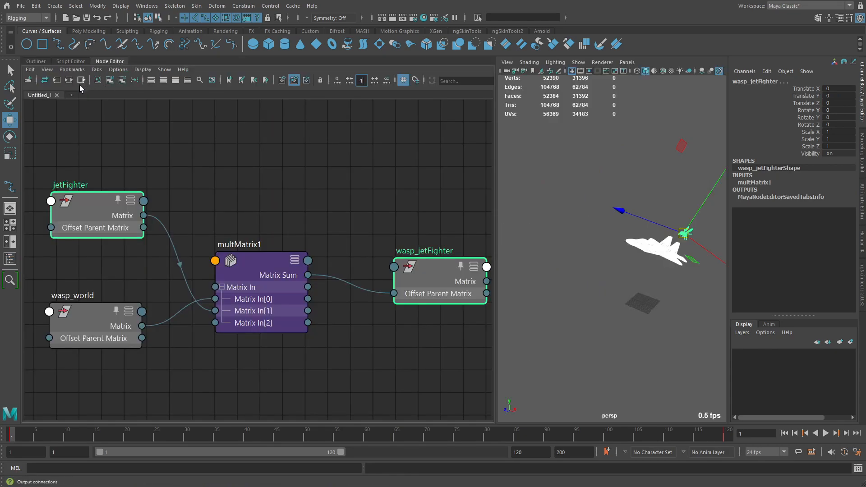
pyautogui.click(71, 94)
pyautogui.click(110, 80)
pyautogui.moveTo(353, 220); pyautogui.dragTo(210, 249)
pyautogui.keyDown('shift'); pyautogui.moveTo(334, 339); pyautogui.dragTo(266, 378); pyautogui.keyUp('shift')
pyautogui.click(122, 79)
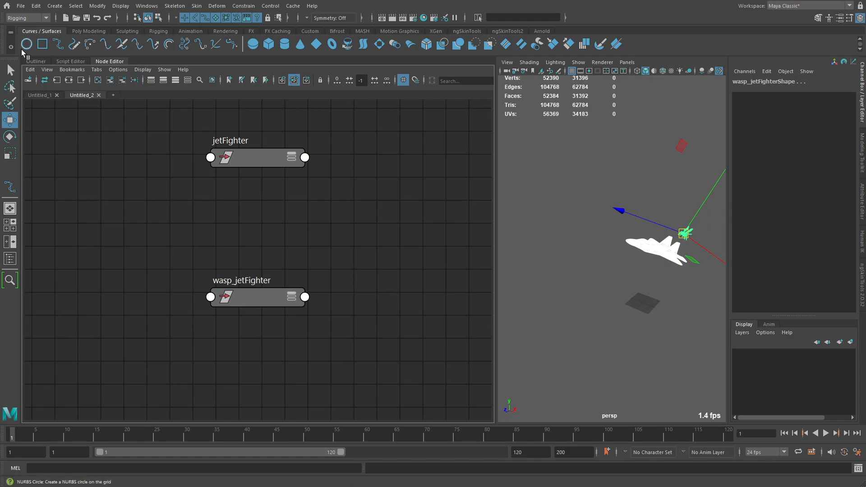
# Step: Add wasp_local to the new graph, remove its shape node, and place wasp_local to the right of the other nodes
pyautogui.click(36, 61)
pyautogui.click(59, 154)
pyautogui.click(108, 62)
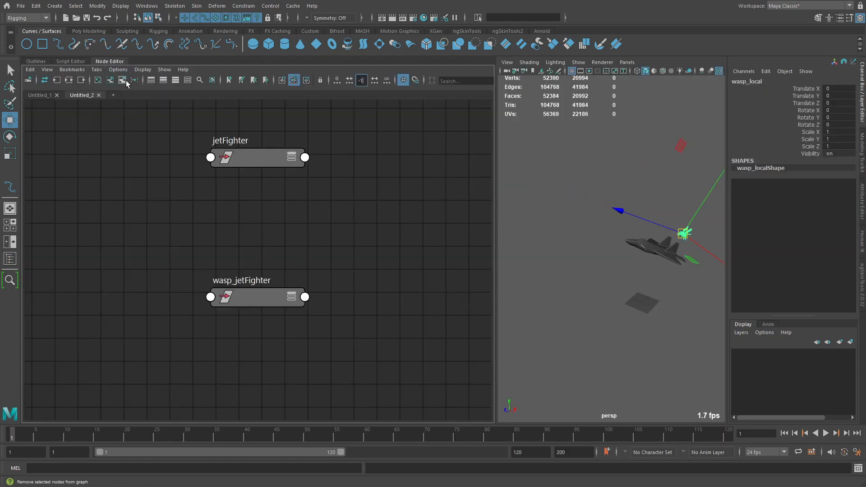
pyautogui.click(110, 80)
pyautogui.click(328, 254)
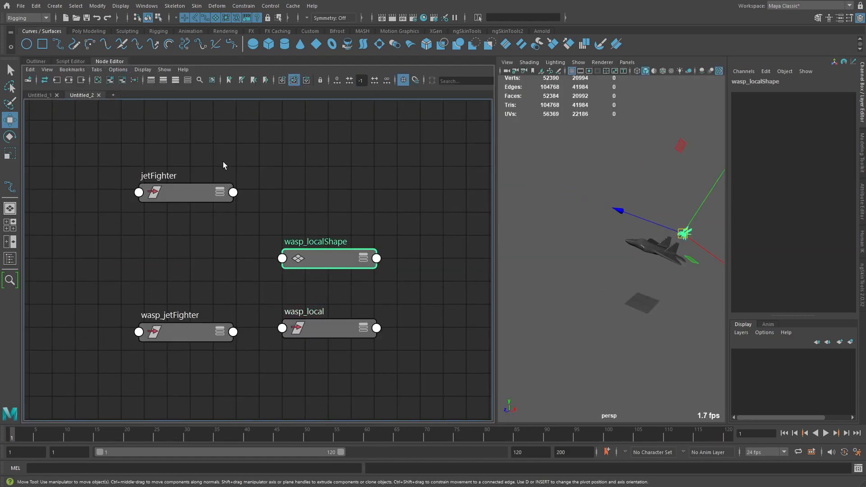
pyautogui.click(122, 80)
pyautogui.moveTo(315, 325); pyautogui.dragTo(428, 261)
pyautogui.keyDown('alt'); pyautogui.moveTo(356, 249); pyautogui.dragTo(270, 234, button='middle'); pyautogui.keyUp('alt')
# Step: Create a multMatrix node between the source nodes and wasp_local, and expand its Matrix In attribute
pyautogui.moveTo(352, 250); pyautogui.dragTo(282, 229)
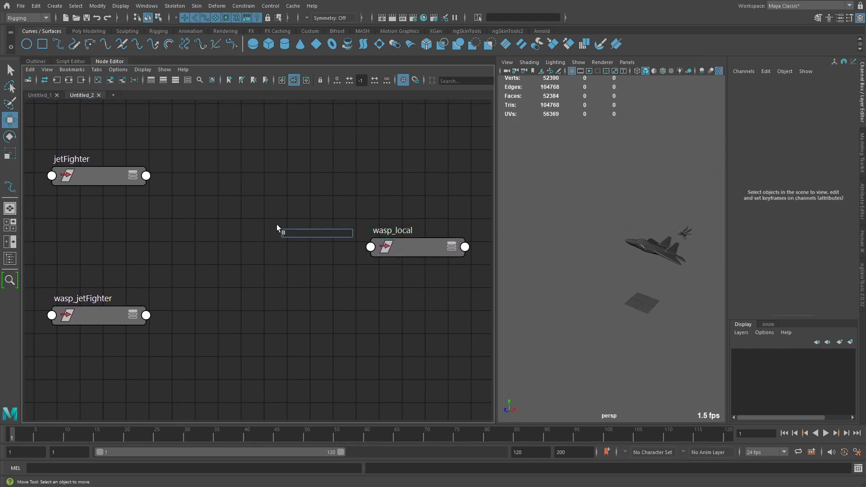
pyautogui.write('multma')
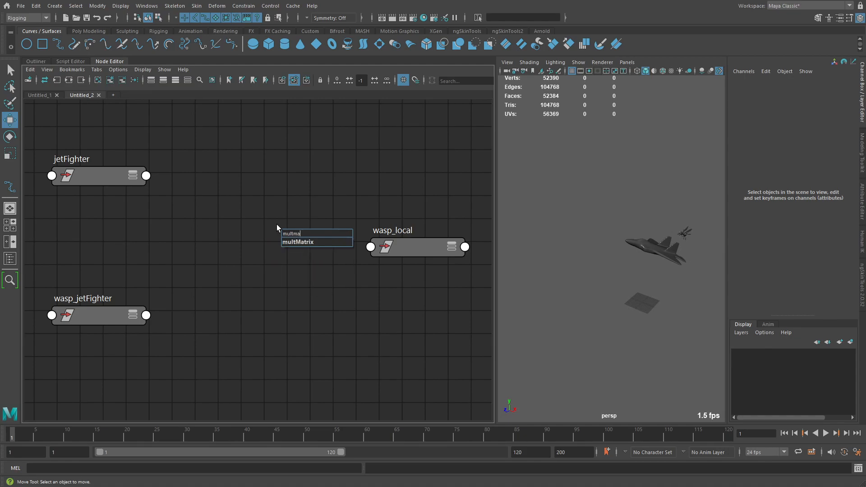
pyautogui.press('Return')
pyautogui.moveTo(318, 239); pyautogui.dragTo(278, 230)
pyautogui.click(231, 259)
pyautogui.click(246, 157)
pyautogui.click(231, 259)
pyautogui.click(221, 362)
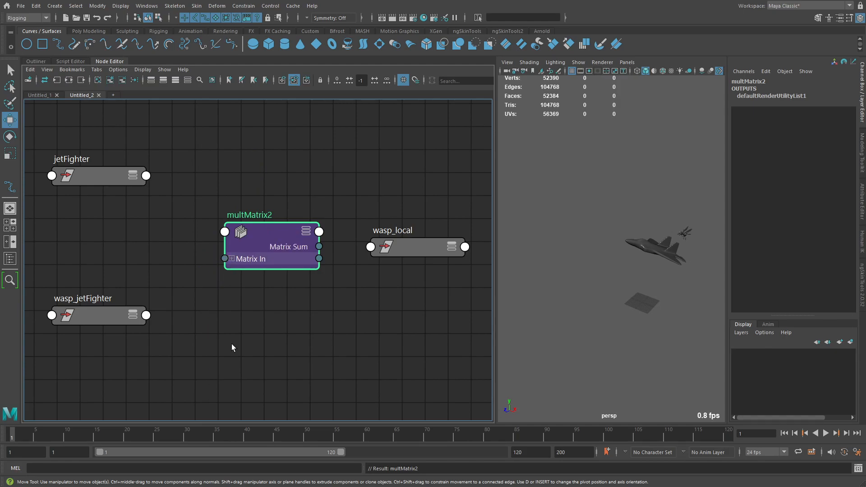
pyautogui.click(232, 258)
pyautogui.click(181, 205)
pyautogui.keyDown('alt'); pyautogui.moveTo(181, 205); pyautogui.dragTo(203, 206, button='middle'); pyautogui.keyUp('alt')
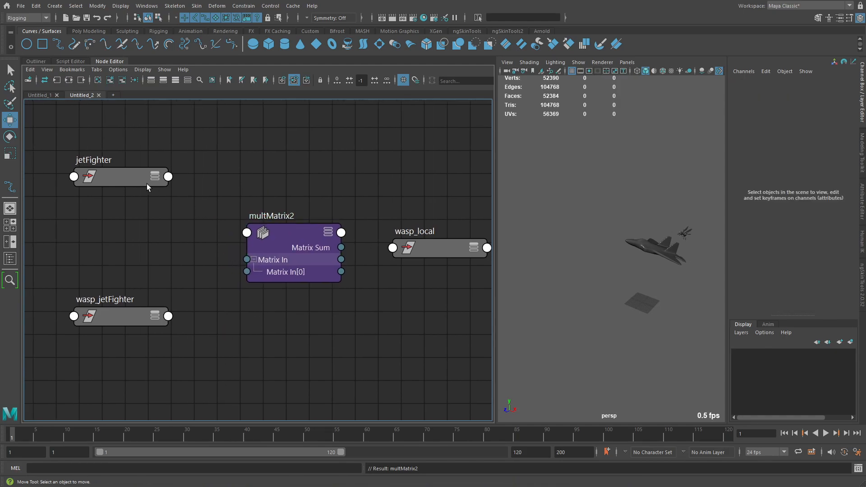
# Step: Rearrange the source nodes so wasp_jetFighter sits above jetFighter in the graph
pyautogui.moveTo(119, 171); pyautogui.dragTo(124, 203)
pyautogui.moveTo(131, 316); pyautogui.dragTo(131, 142)
pyautogui.moveTo(126, 201); pyautogui.dragTo(116, 283)
pyautogui.click(118, 145)
pyautogui.moveTo(118, 145); pyautogui.dragTo(124, 182)
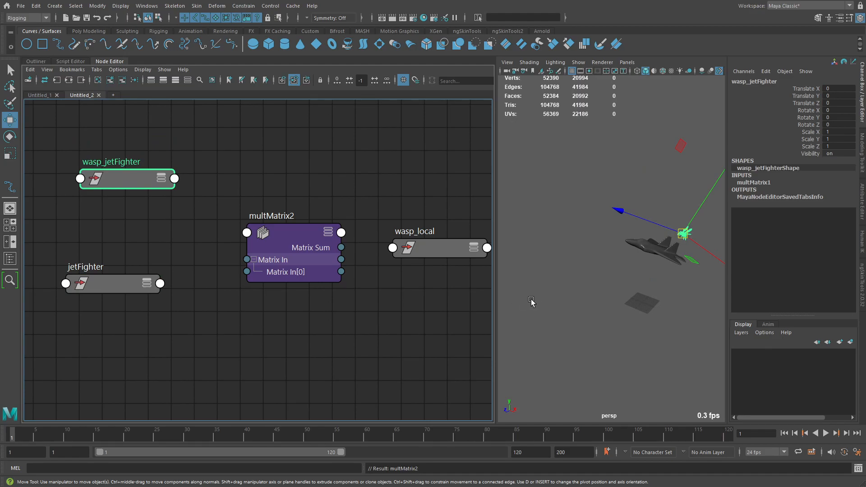
# Step: Examine the wasp and the jet fighter up close in the viewport and select jetFighter
pyautogui.keyDown('alt'); pyautogui.moveTo(618, 301); pyautogui.dragTo(592, 309); pyautogui.keyUp('alt')
pyautogui.keyDown('alt'); pyautogui.moveTo(593, 308); pyautogui.dragTo(632, 303, button='right'); pyautogui.keyUp('alt')
pyautogui.keyDown('alt'); pyautogui.moveTo(632, 303); pyautogui.dragTo(633, 318); pyautogui.keyUp('alt')
pyautogui.click(580, 267)
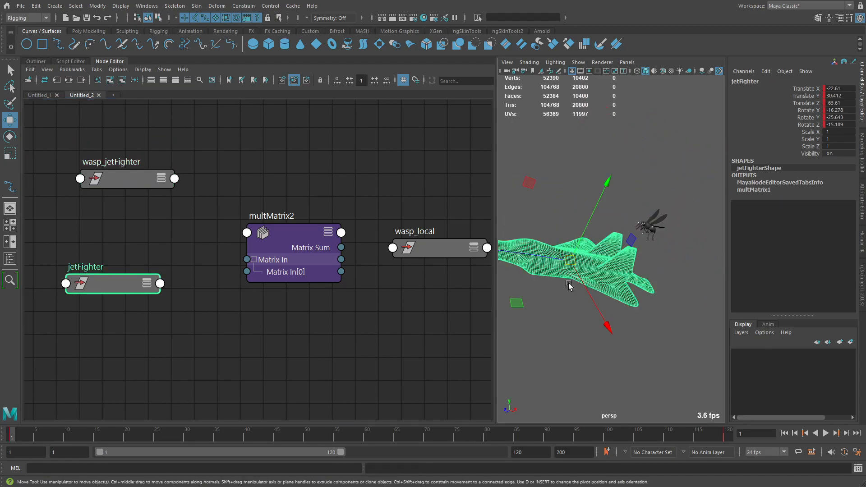
# Step: Connect wasp_jetFighter's World Matrix[0] to the new multMatrix node's Matrix In[0] and collapse wasp_jetFighter to its connected attributes
pyautogui.moveTo(129, 182); pyautogui.dragTo(107, 167)
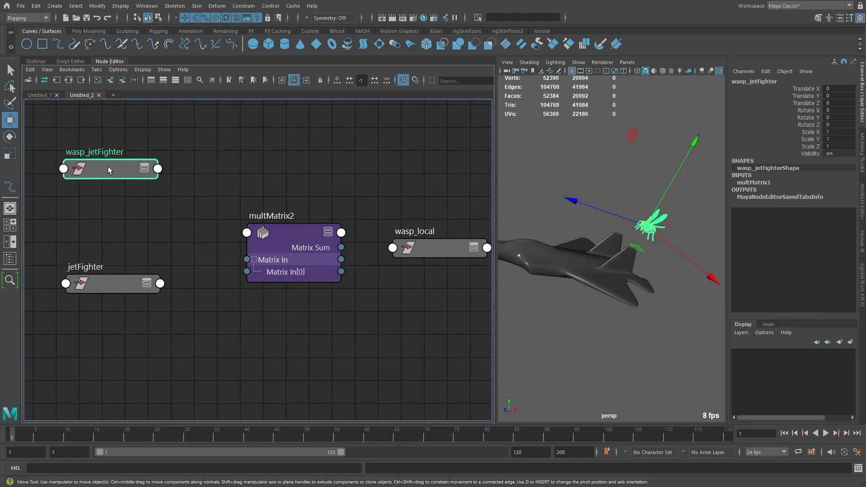
pyautogui.press('2')
pyautogui.press('3')
pyautogui.moveTo(140, 388); pyautogui.dragTo(153, 334)
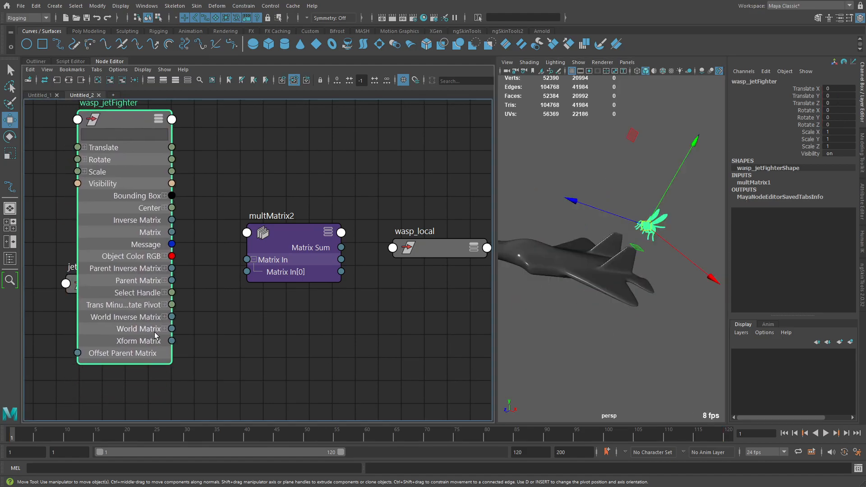
pyautogui.click(164, 330)
pyautogui.moveTo(220, 293); pyautogui.dragTo(246, 271)
pyautogui.press('2')
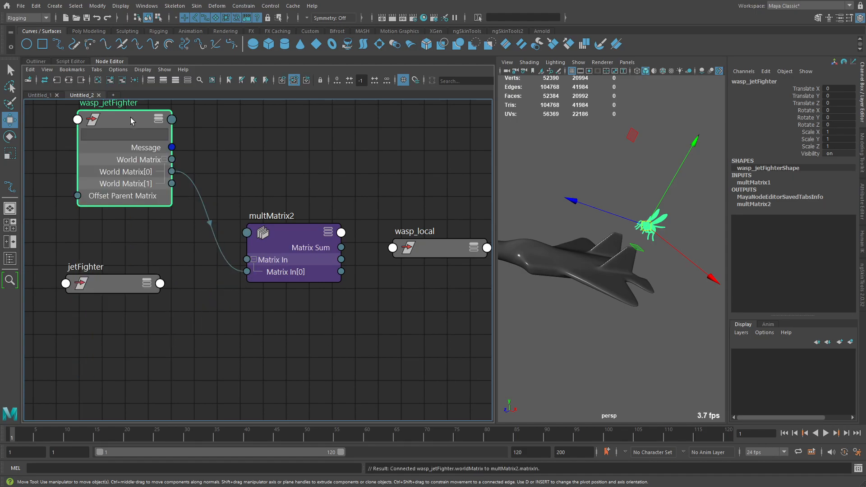
pyautogui.moveTo(131, 120); pyautogui.dragTo(120, 126)
# Step: Connect jetFighter's World Inverse Matrix[0] to the new multMatrix node's Matrix In[1], then collapse jetFighter and place it below wasp_jetFighter
pyautogui.click(110, 291)
pyautogui.press('2')
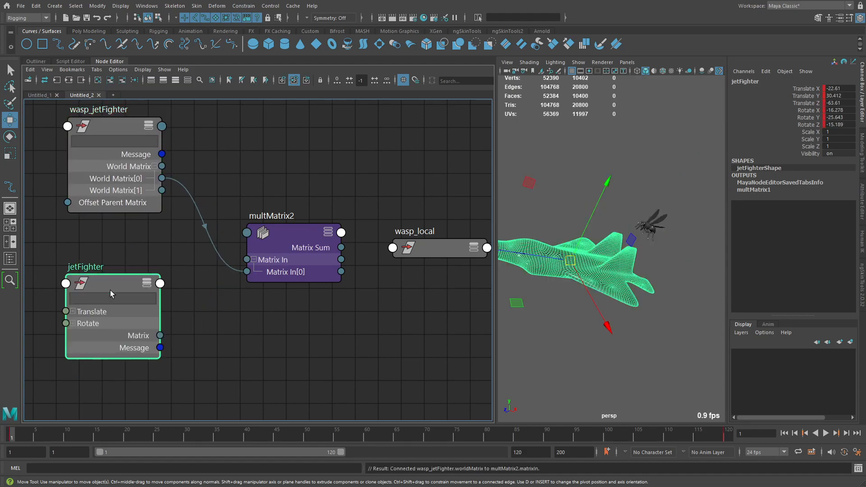
pyautogui.press('3')
pyautogui.moveTo(101, 399); pyautogui.dragTo(96, 289)
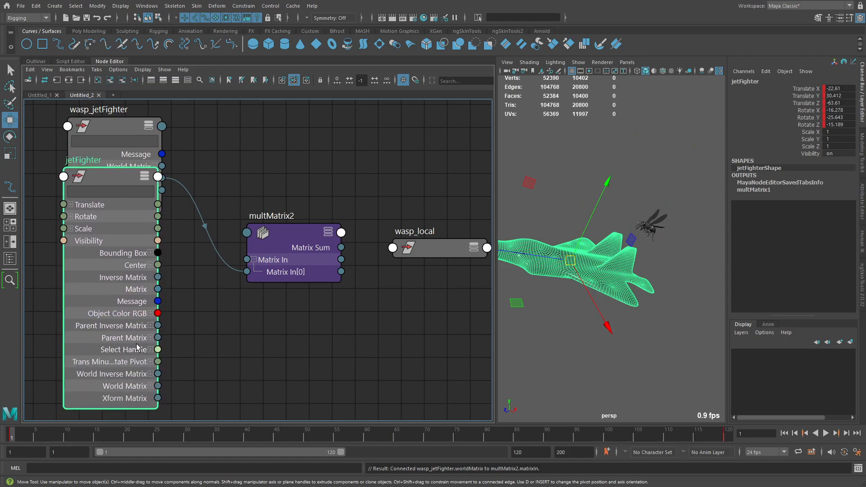
pyautogui.click(149, 375)
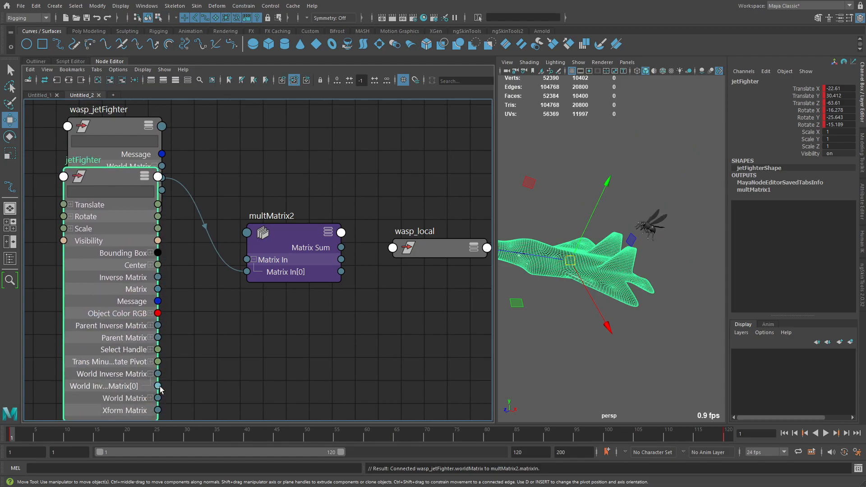
pyautogui.moveTo(190, 370); pyautogui.dragTo(288, 270)
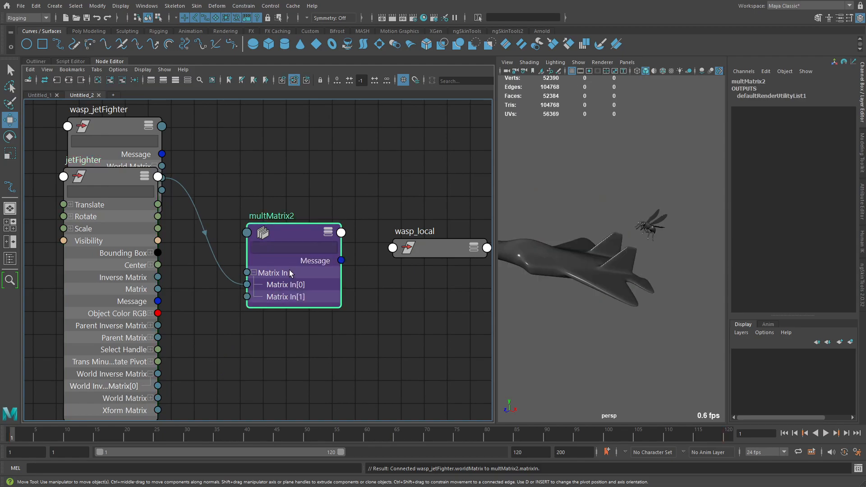
pyautogui.moveTo(158, 387); pyautogui.dragTo(256, 297)
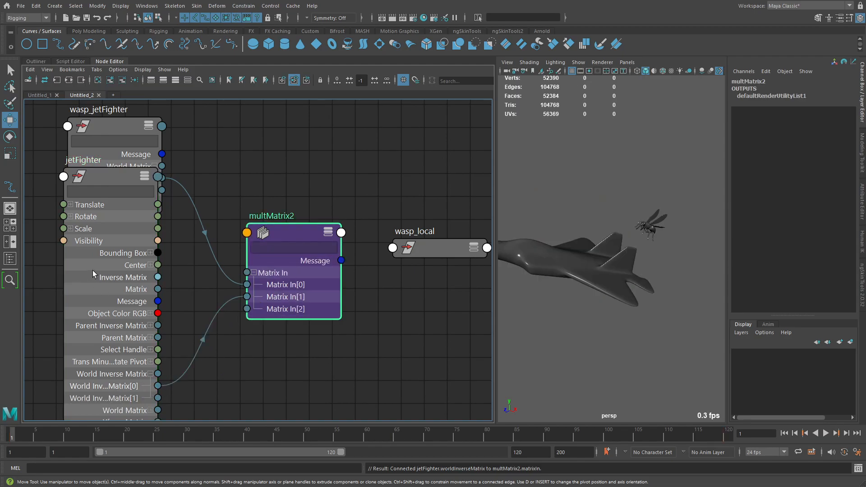
pyautogui.click(91, 270)
pyautogui.press('2')
pyautogui.moveTo(111, 247); pyautogui.dragTo(113, 337)
# Step: Connect the new multMatrix node's Matrix Sum to wasp_local's Offset Parent Matrix
pyautogui.moveTo(380, 264); pyautogui.dragTo(275, 246, button='middle')
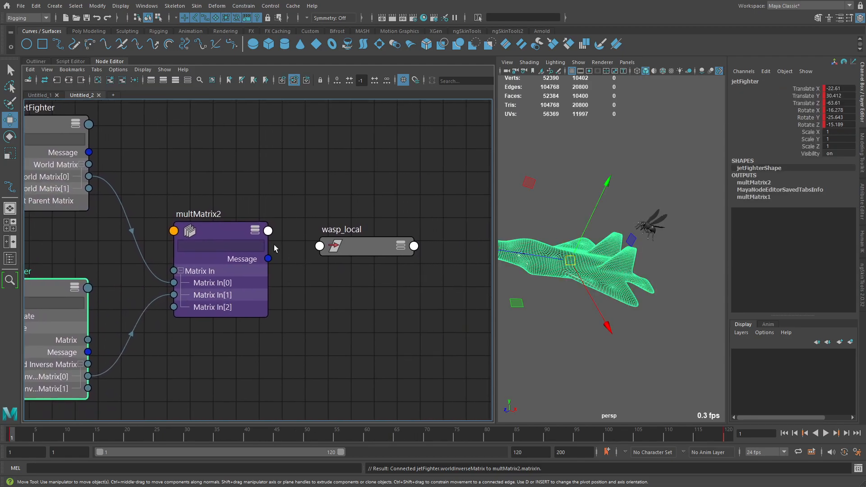
pyautogui.click(233, 232)
pyautogui.moveTo(269, 260); pyautogui.dragTo(320, 248)
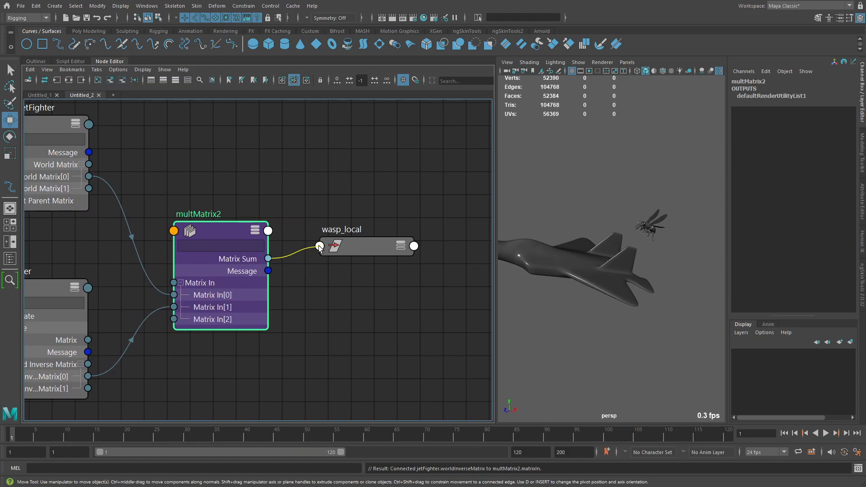
pyautogui.click(365, 253)
pyautogui.press('2')
pyautogui.moveTo(268, 259); pyautogui.dragTo(320, 273)
# Step: Play the animation from several viewing angles to compare wasp_local's motion with the wasp on the jet fighter
pyautogui.keyDown('alt'); pyautogui.moveTo(630, 351); pyautogui.dragTo(529, 326, button='right'); pyautogui.keyUp('alt')
pyautogui.keyDown('alt'); pyautogui.moveTo(529, 325); pyautogui.dragTo(552, 326, button='middle'); pyautogui.keyUp('alt')
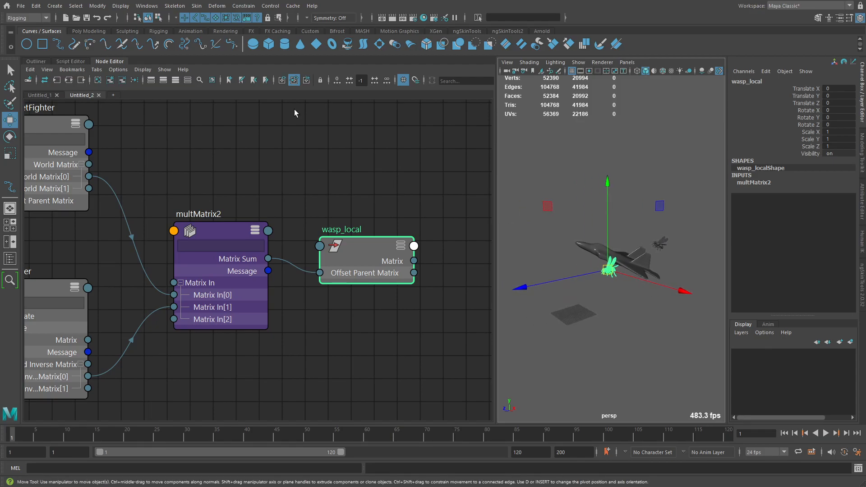
pyautogui.click(35, 61)
pyautogui.hotkey('alt', 'v')
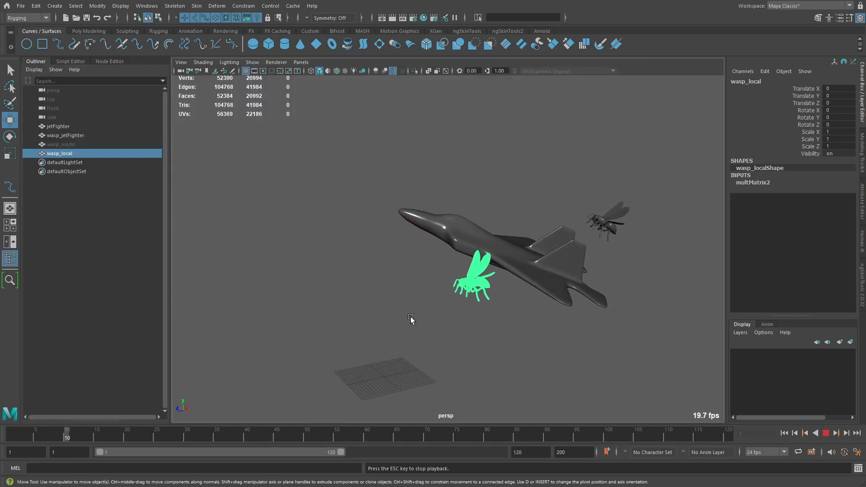
pyautogui.hotkey('alt', 'v')
pyautogui.click(402, 366)
pyautogui.keyDown('alt'); pyautogui.moveTo(401, 367); pyautogui.dragTo(455, 359); pyautogui.keyUp('alt')
pyautogui.hotkey('alt', 'v')
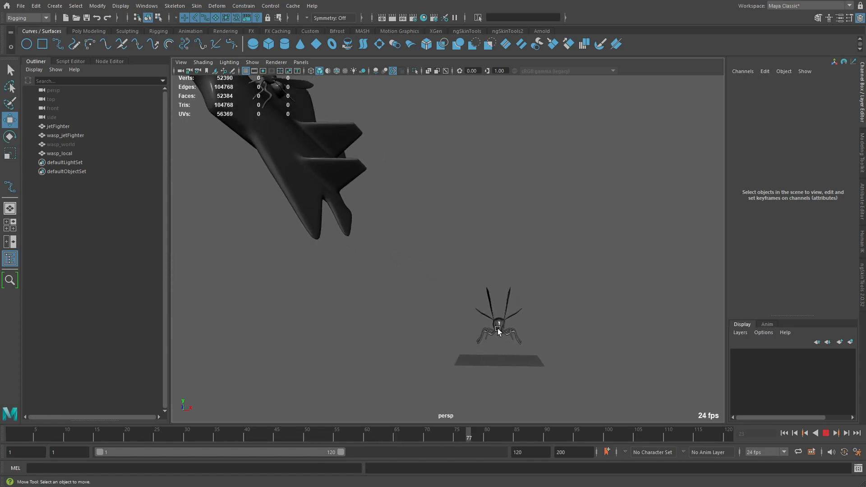
pyautogui.keyDown('alt'); pyautogui.moveTo(502, 309); pyautogui.dragTo(403, 342); pyautogui.keyUp('alt')
pyautogui.hotkey('alt', 'v')
# Step: Show wasp_world, play the animation to frame 80 to compare it with wasp_local, and clear the selection
pyautogui.click(82, 145)
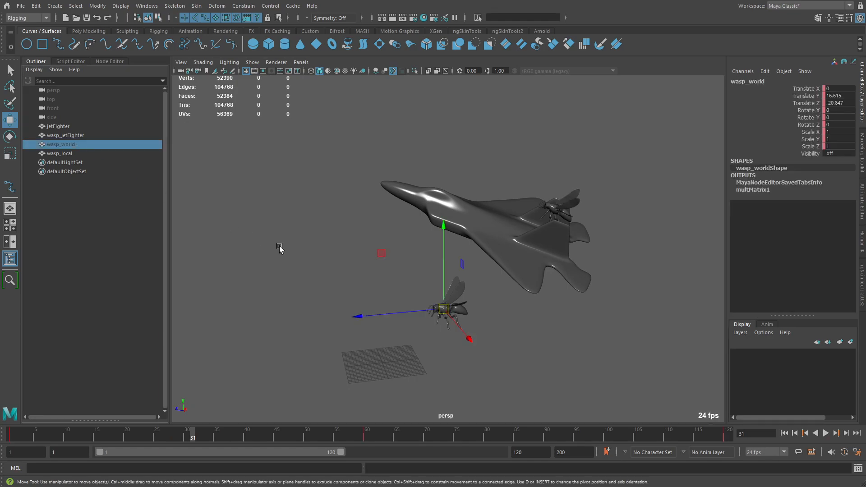
pyautogui.hotkey('shift', 'h')
pyautogui.keyDown('alt'); pyautogui.moveTo(319, 319); pyautogui.dragTo(372, 288); pyautogui.keyUp('alt')
pyautogui.hotkey('alt', 'v')
pyautogui.hotkey('alt', 'v')
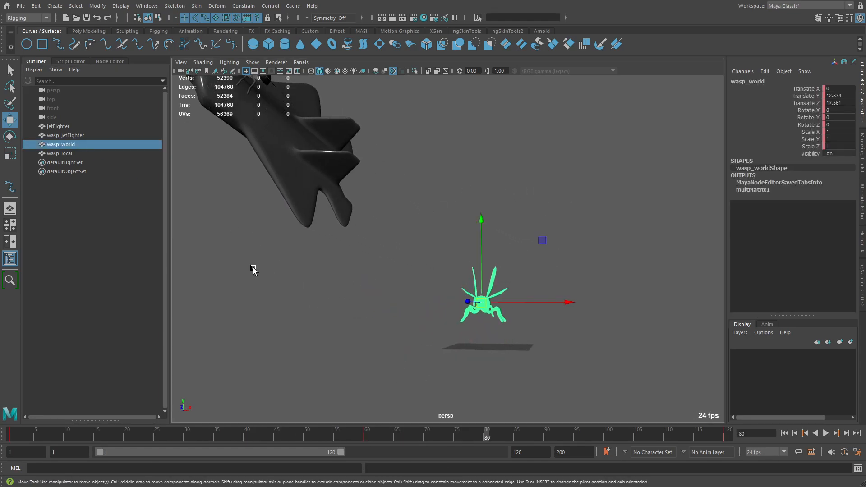
pyautogui.click(252, 268)
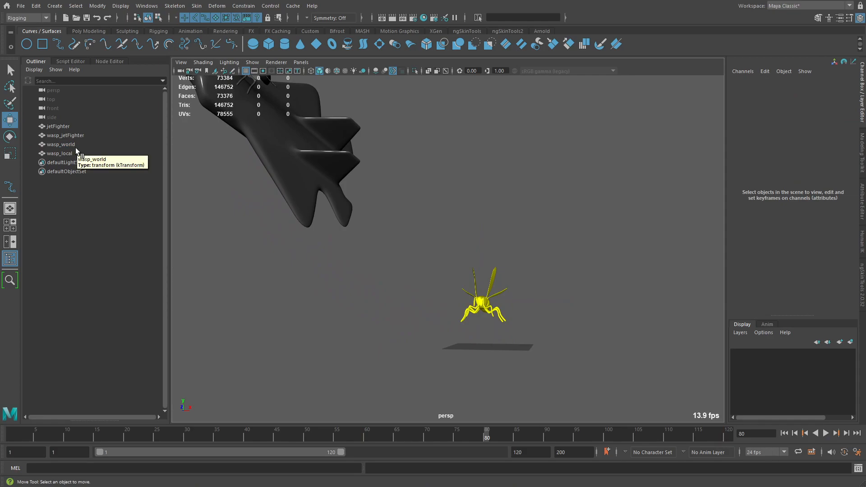
# Step: Examine jetFighter in the viewport and review how wasp_jetFighter and jetFighter feed multMatrix2 in the second node graph
pyautogui.keyDown('alt'); pyautogui.moveTo(282, 137); pyautogui.dragTo(316, 208, button='middle'); pyautogui.keyUp('alt')
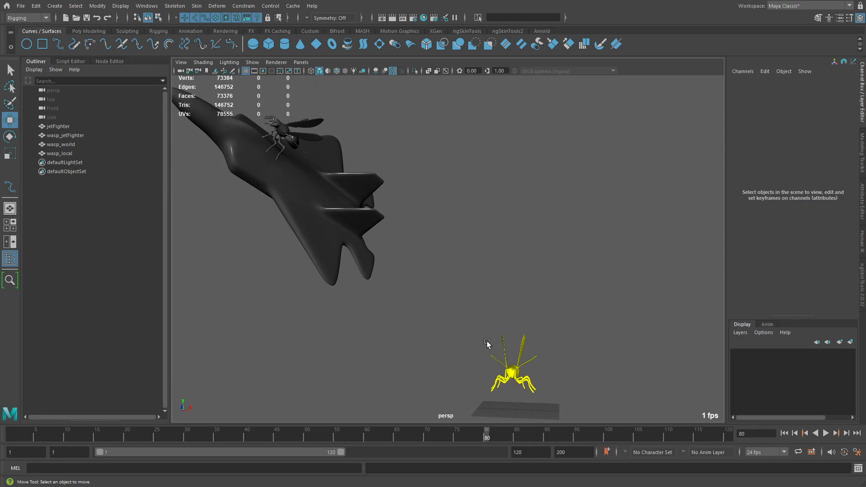
pyautogui.click(306, 240)
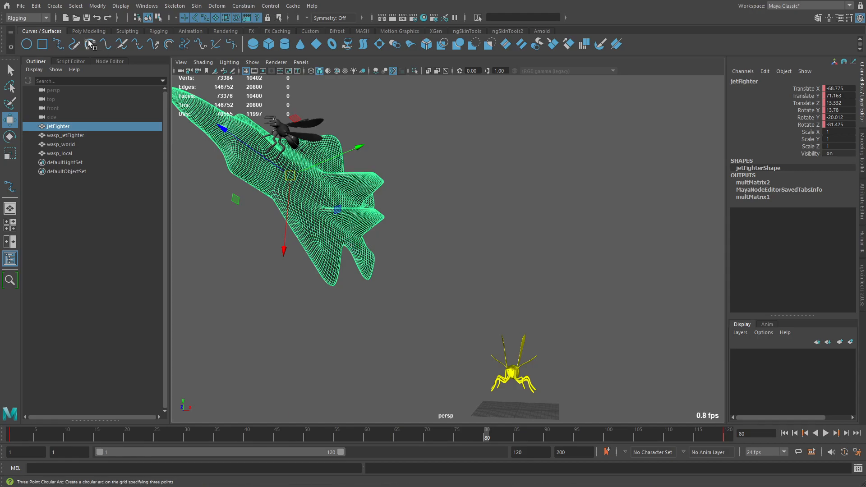
pyautogui.click(110, 61)
pyautogui.click(241, 198)
pyautogui.keyDown('alt'); pyautogui.moveTo(199, 209); pyautogui.dragTo(285, 211, button='middle'); pyautogui.keyUp('alt')
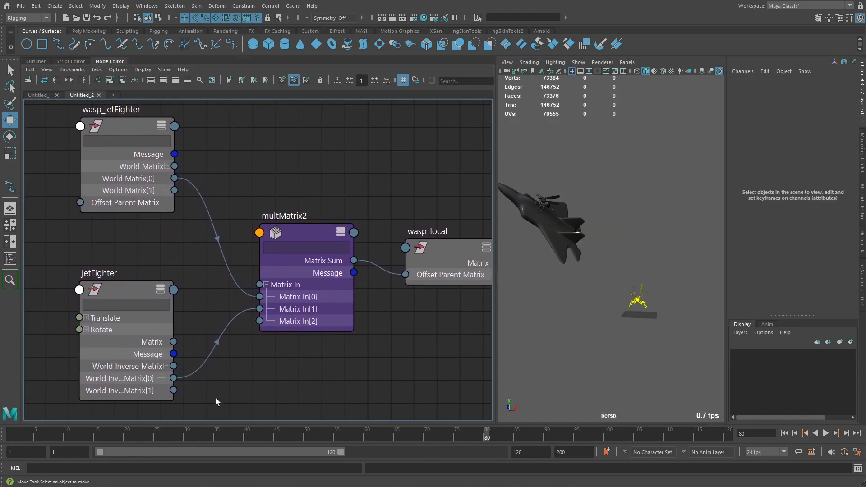
pyautogui.keyDown('alt'); pyautogui.moveTo(177, 256); pyautogui.dragTo(171, 257, button='middle'); pyautogui.keyUp('alt')
pyautogui.moveTo(134, 195); pyautogui.dragTo(137, 228)
pyautogui.moveTo(123, 173); pyautogui.dragTo(121, 163)
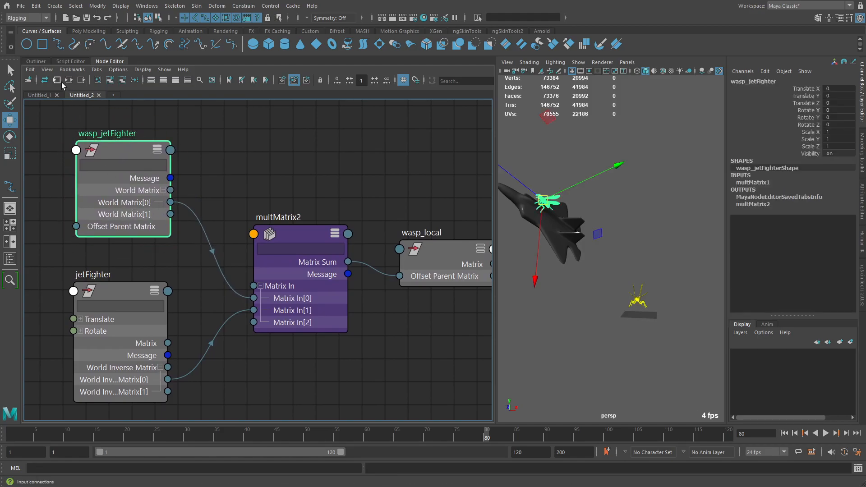
# Step: Rearrange the first node graph so wasp_world sits above jetFighter, matching the order of the multMatrix1 inputs
pyautogui.click(40, 96)
pyautogui.moveTo(92, 199); pyautogui.dragTo(88, 403)
pyautogui.moveTo(103, 310); pyautogui.dragTo(92, 186)
pyautogui.moveTo(96, 391); pyautogui.dragTo(91, 304)
pyautogui.click(89, 182)
pyautogui.moveTo(88, 182); pyautogui.dragTo(93, 185)
pyautogui.moveTo(94, 315)
pyautogui.mouseDown()
pyautogui.moveTo(98, 302)
pyautogui.moveTo(94, 314)
pyautogui.mouseUp()
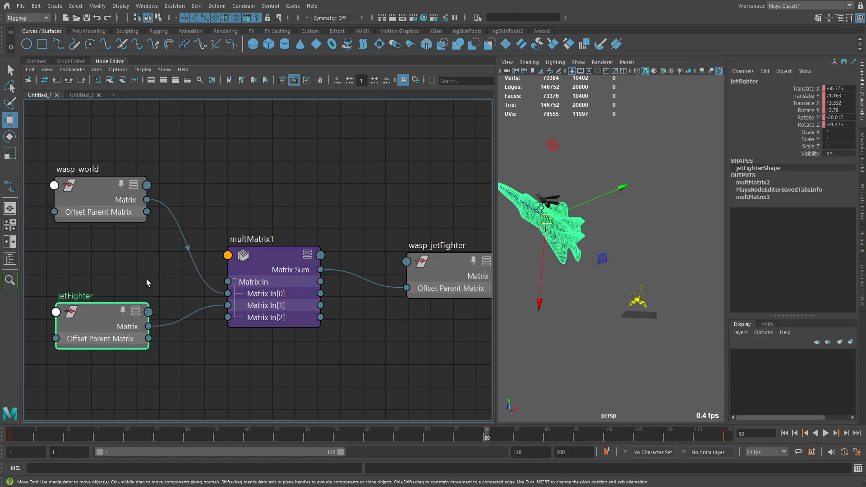
# Step: Nudge wasp_world and jetFighter slightly upward and move wasp_jetFighter closer to multMatrix1 in the first graph
pyautogui.moveTo(72, 188)
pyautogui.mouseDown()
pyautogui.moveTo(83, 197)
pyautogui.moveTo(72, 180)
pyautogui.mouseUp()
pyautogui.moveTo(96, 310)
pyautogui.mouseDown()
pyautogui.moveTo(95, 291)
pyautogui.moveTo(98, 303)
pyautogui.mouseUp()
pyautogui.keyDown('alt'); pyautogui.moveTo(366, 319); pyautogui.dragTo(339, 328, button='middle'); pyautogui.keyUp('alt')
pyautogui.moveTo(426, 269); pyautogui.dragTo(394, 274)
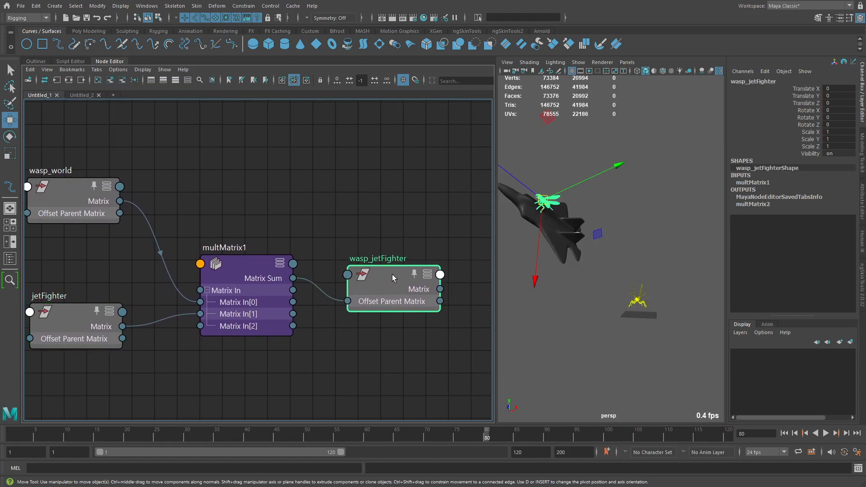
# Step: Shift wasp_world down and move jetFighter closer to multMatrix1 in the first node graph
pyautogui.keyDown('alt'); pyautogui.moveTo(353, 235); pyautogui.dragTo(368, 231, button='middle'); pyautogui.keyUp('alt')
pyautogui.moveTo(102, 193); pyautogui.dragTo(86, 204)
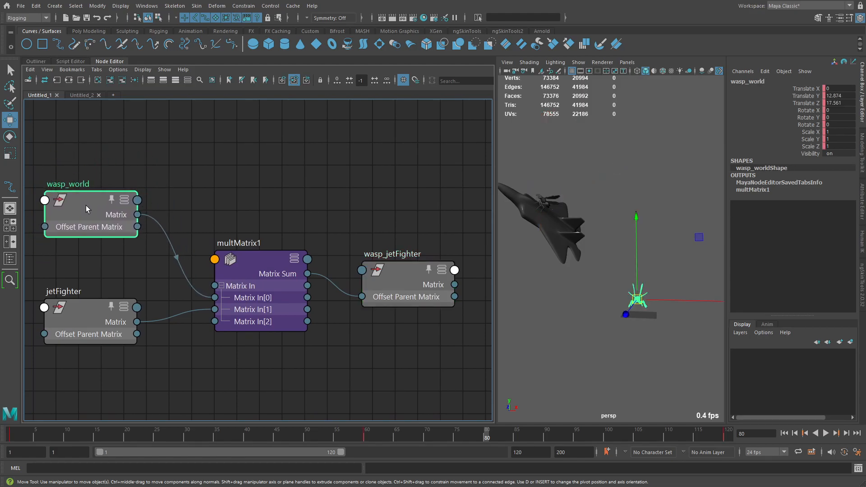
pyautogui.moveTo(90, 302); pyautogui.dragTo(119, 310)
# Step: In the second node graph, move wasp_local closer to multMatrix2 and wasp_jetFighter closer to jetFighter, checking jetFighter in the viewport
pyautogui.click(88, 96)
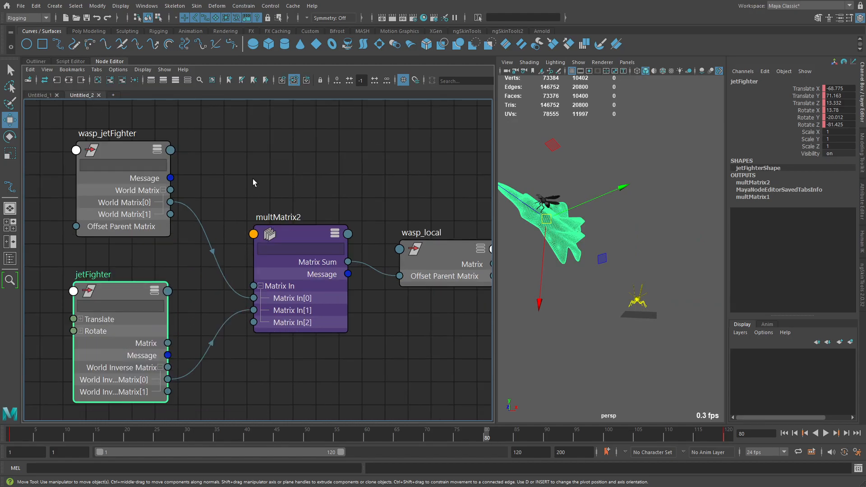
pyautogui.click(253, 179)
pyautogui.keyDown('alt'); pyautogui.moveTo(357, 307); pyautogui.dragTo(337, 297, button='middle'); pyautogui.keyUp('alt')
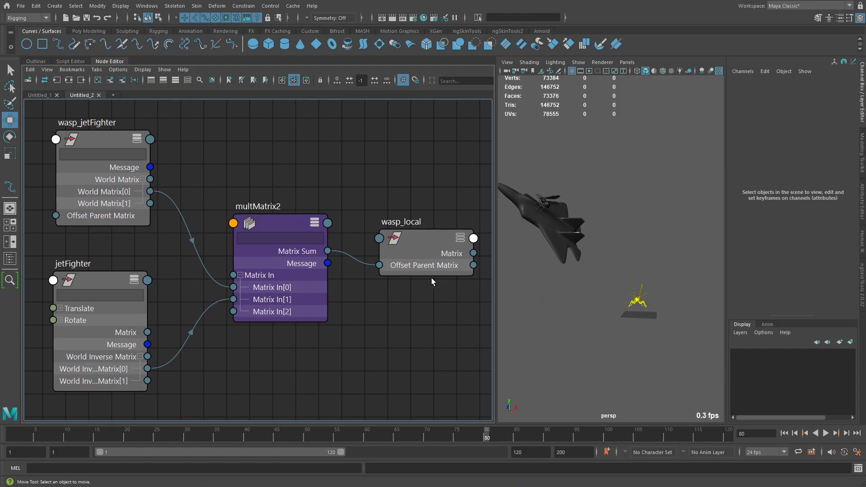
pyautogui.moveTo(426, 255)
pyautogui.mouseDown()
pyautogui.moveTo(426, 247)
pyautogui.moveTo(418, 254)
pyautogui.mouseUp()
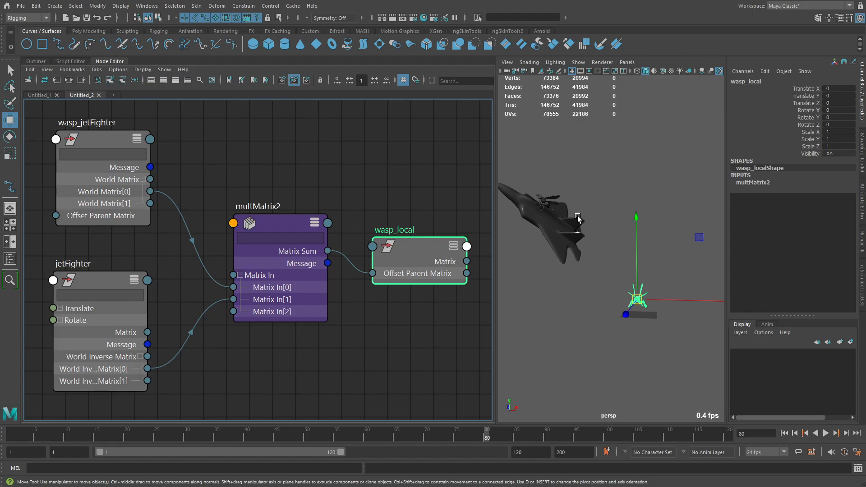
pyautogui.click(554, 255)
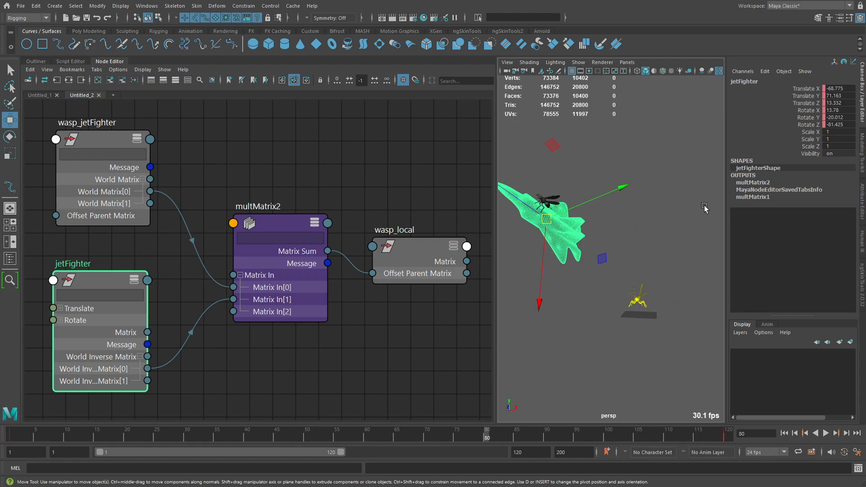
pyautogui.click(625, 253)
pyautogui.moveTo(104, 203)
pyautogui.mouseDown()
pyautogui.moveTo(105, 224)
pyautogui.moveTo(103, 215)
pyautogui.mouseUp()
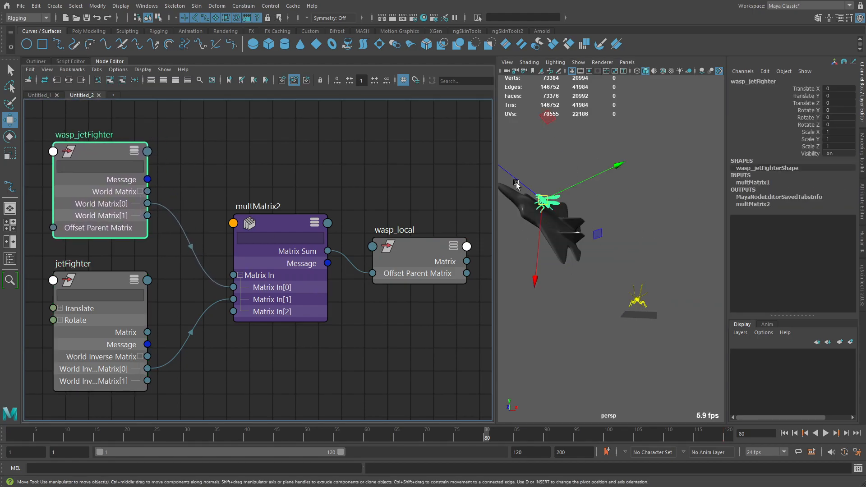
# Step: Compare the multMatrix1 and multMatrix2 graphs, nudging wasp_jetFighter and jetFighter slightly upward in the second one
pyautogui.click(45, 95)
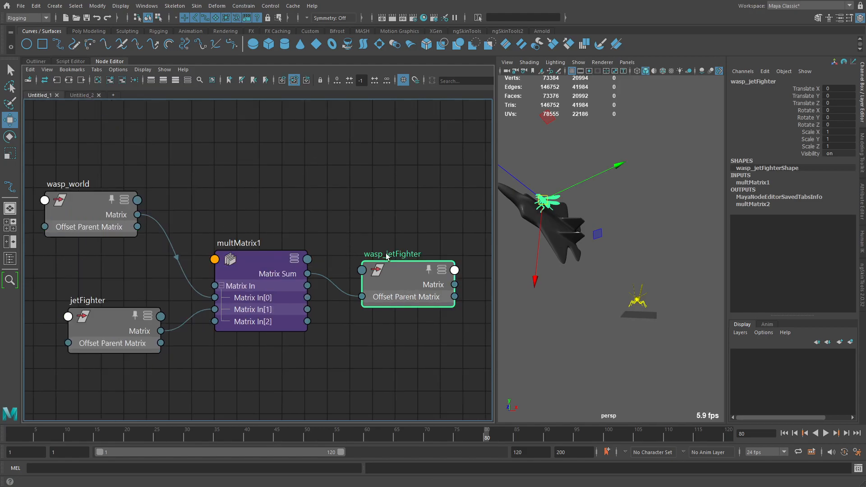
pyautogui.click(77, 95)
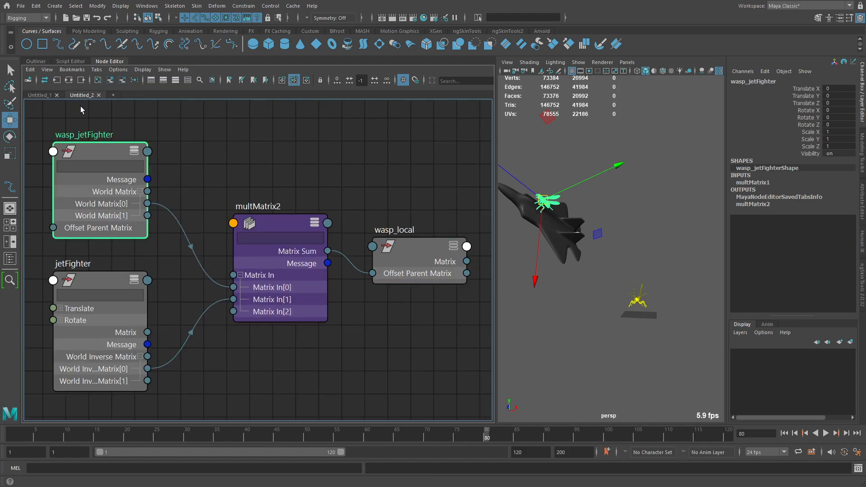
pyautogui.moveTo(116, 209); pyautogui.dragTo(112, 208)
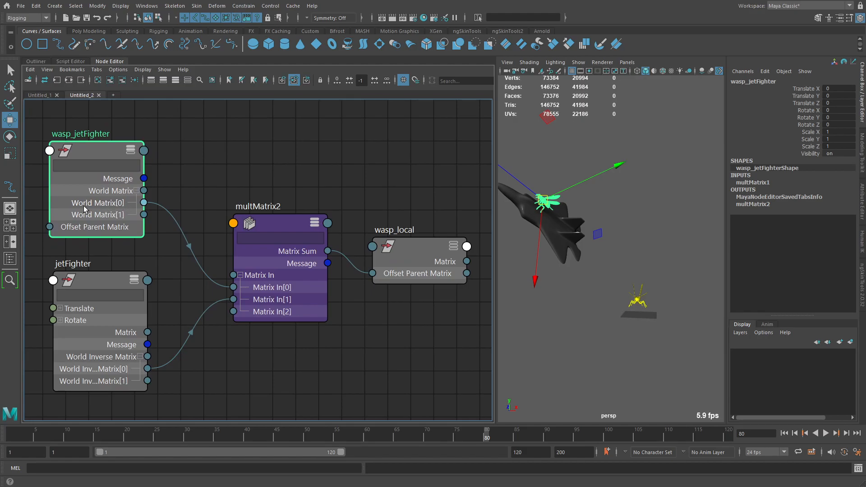
pyautogui.click(40, 95)
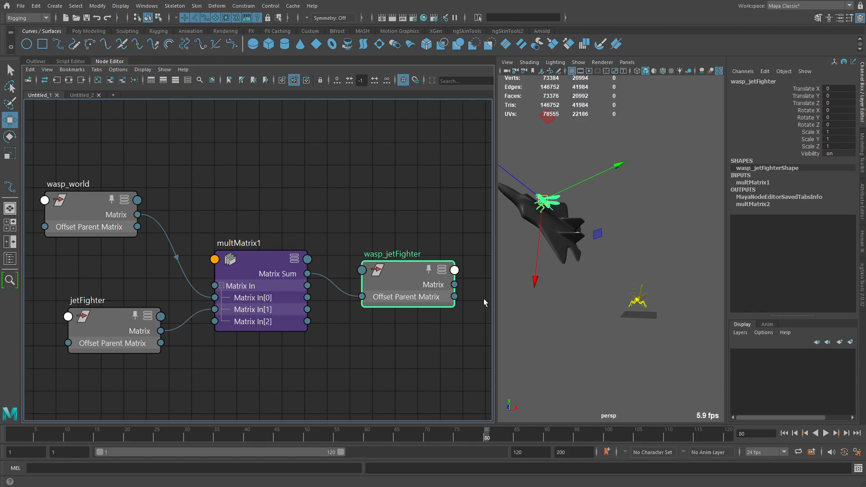
pyautogui.click(82, 96)
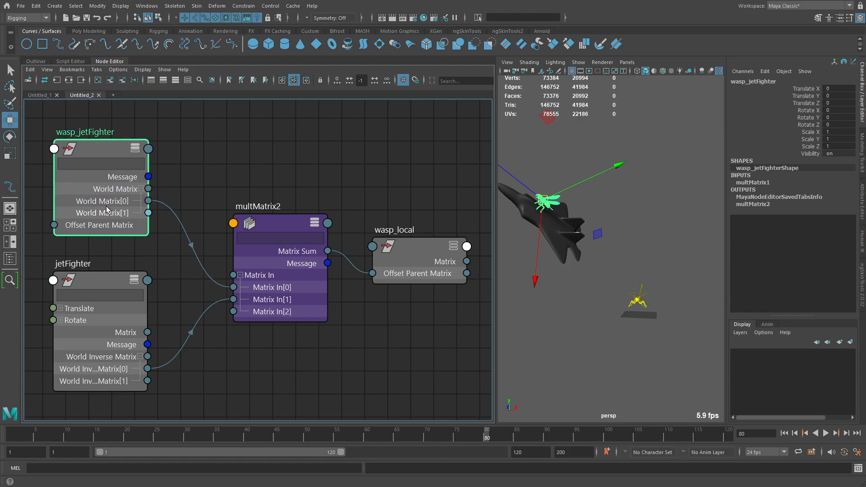
pyautogui.moveTo(118, 376); pyautogui.dragTo(115, 369)
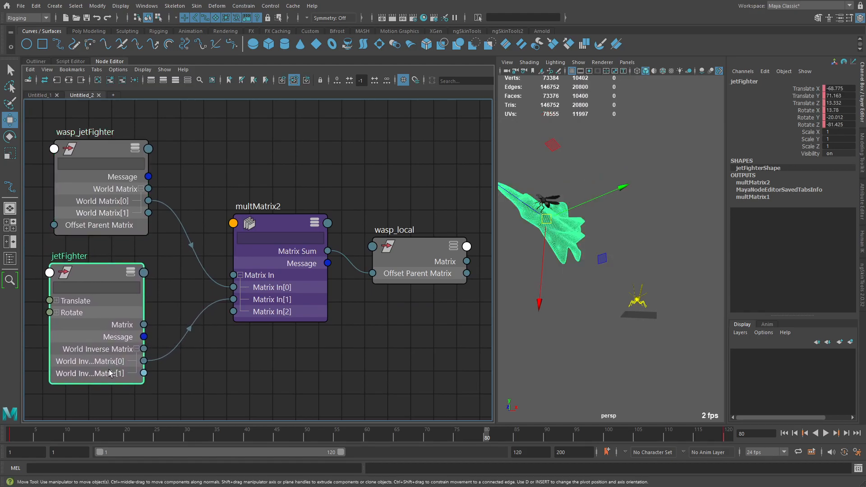
# Step: Connect jetFighter's Inverse Matrix to Matrix In[1] of multMatrix2 and collapse jetFighter to its connected attributes
pyautogui.press('3')
pyautogui.moveTo(94, 378); pyautogui.dragTo(244, 300)
pyautogui.moveTo(80, 286); pyautogui.dragTo(62, 361)
pyautogui.press('2')
pyautogui.moveTo(90, 335); pyautogui.dragTo(90, 341)
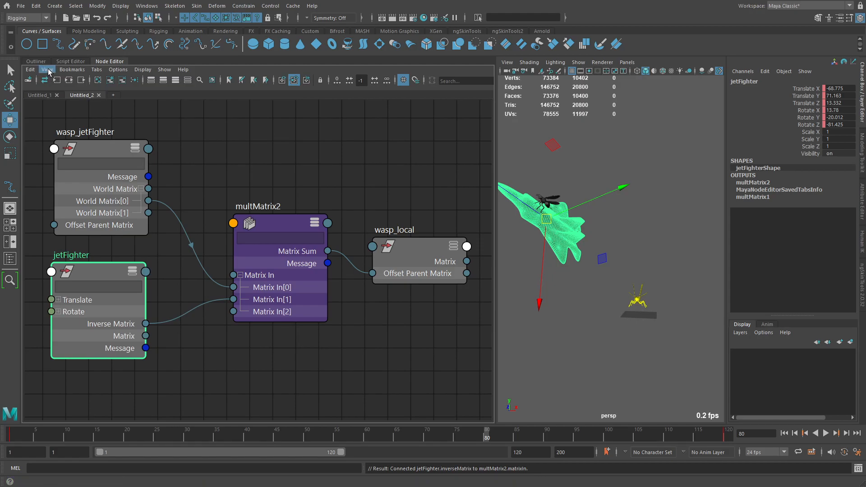
# Step: Group jetFighter under a new parent group
pyautogui.click(36, 61)
pyautogui.click(82, 127)
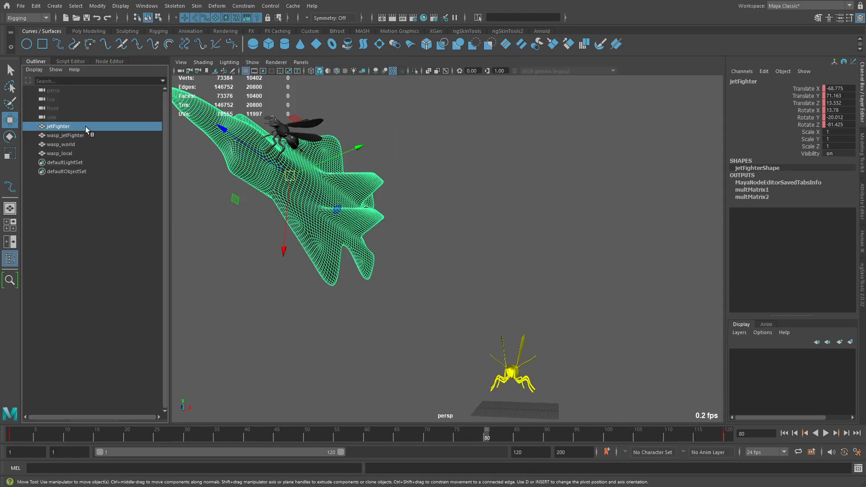
pyautogui.keyDown('alt'); pyautogui.moveTo(406, 280); pyautogui.dragTo(313, 266, button='right'); pyautogui.keyUp('alt')
pyautogui.click(87, 134)
pyautogui.click(77, 128)
pyautogui.hotkey('ctrl', 'g')
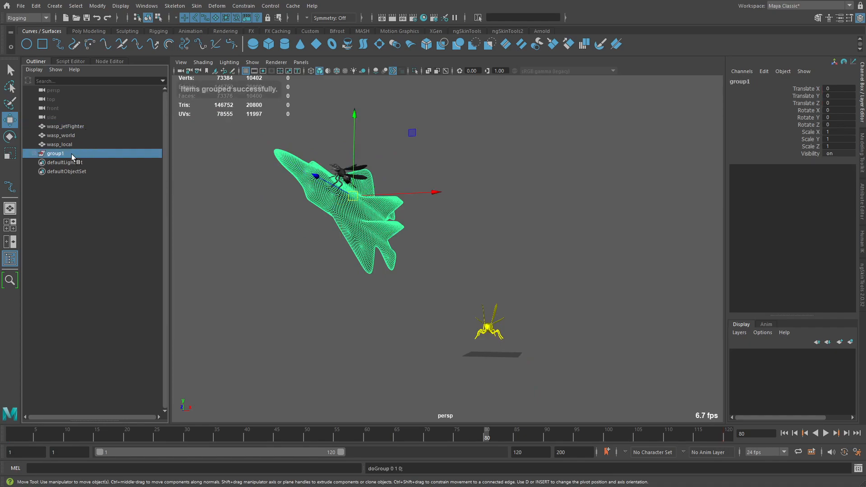
# Step: Move group1 away from wasp_jetFighter to about X 120.86, Y 18.84, Z -28.56 and clear the selection
pyautogui.moveTo(354, 304); pyautogui.dragTo(570, 273, button='middle')
pyautogui.keyDown('alt'); pyautogui.moveTo(616, 296); pyautogui.dragTo(528, 266, button='right'); pyautogui.keyUp('alt')
pyautogui.keyDown('alt'); pyautogui.moveTo(528, 267); pyautogui.dragTo(475, 299); pyautogui.keyUp('alt')
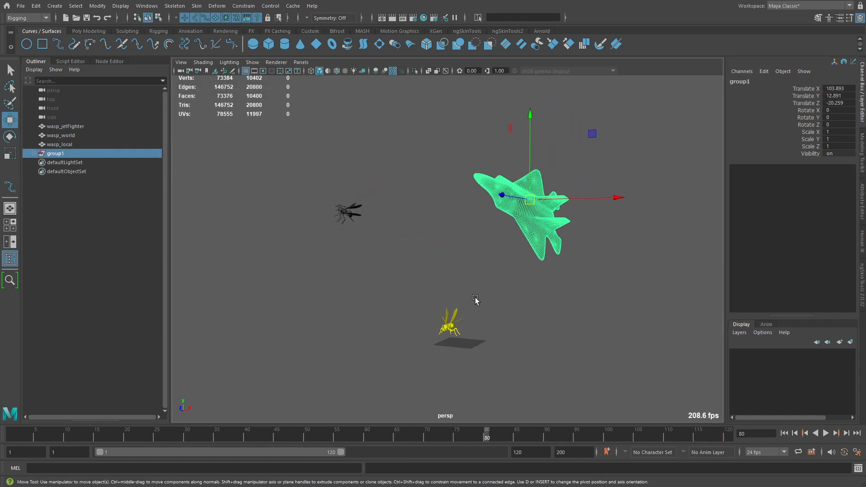
pyautogui.click(348, 216)
pyautogui.click(367, 161)
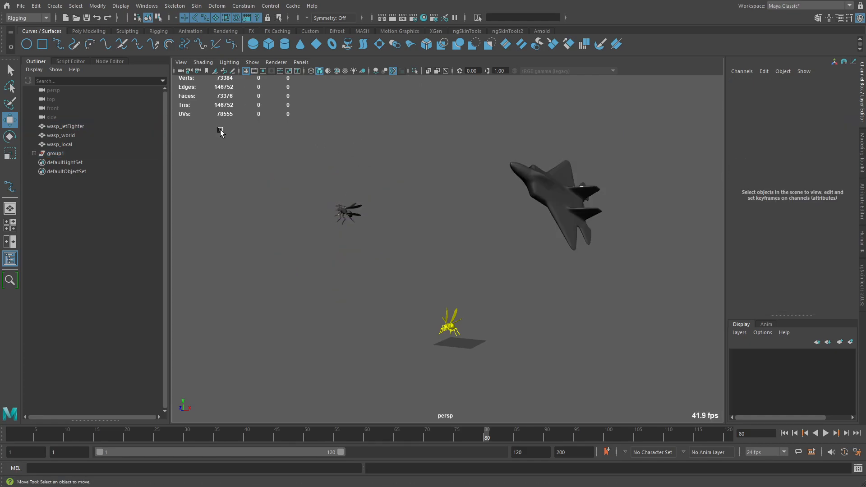
# Step: Return to the first node graph and move wasp_world slightly upward
pyautogui.click(71, 61)
pyautogui.click(108, 61)
pyautogui.click(192, 166)
pyautogui.click(40, 95)
pyautogui.moveTo(90, 238); pyautogui.dragTo(88, 207)
pyautogui.keyDown('alt'); pyautogui.moveTo(126, 282); pyautogui.dragTo(132, 269, button='middle'); pyautogui.keyUp('alt')
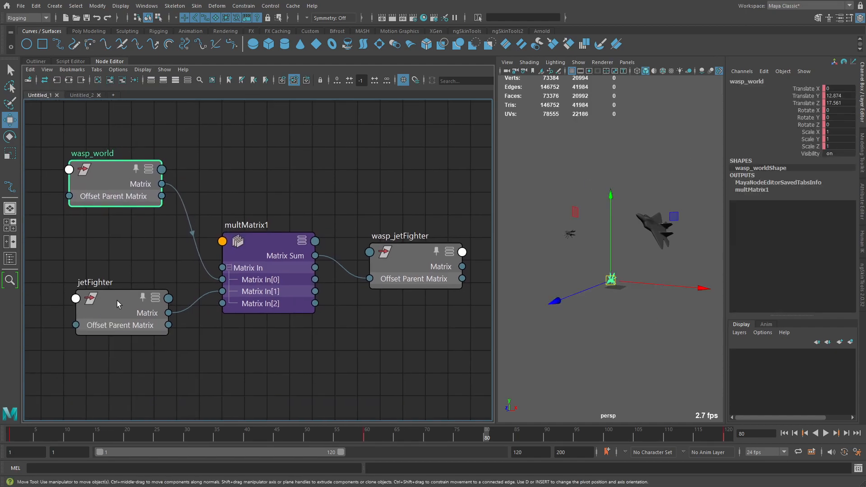
# Step: Expand all of jetFighter's attributes, connect its world-space matrix to Matrix In[1] of multMatrix1, and check the wasp's placement in the viewport
pyautogui.moveTo(118, 300); pyautogui.dragTo(104, 287)
pyautogui.press('3')
pyautogui.keyDown('alt'); pyautogui.moveTo(99, 383); pyautogui.dragTo(94, 288, button='middle'); pyautogui.keyUp('alt')
pyautogui.moveTo(107, 328); pyautogui.dragTo(97, 310)
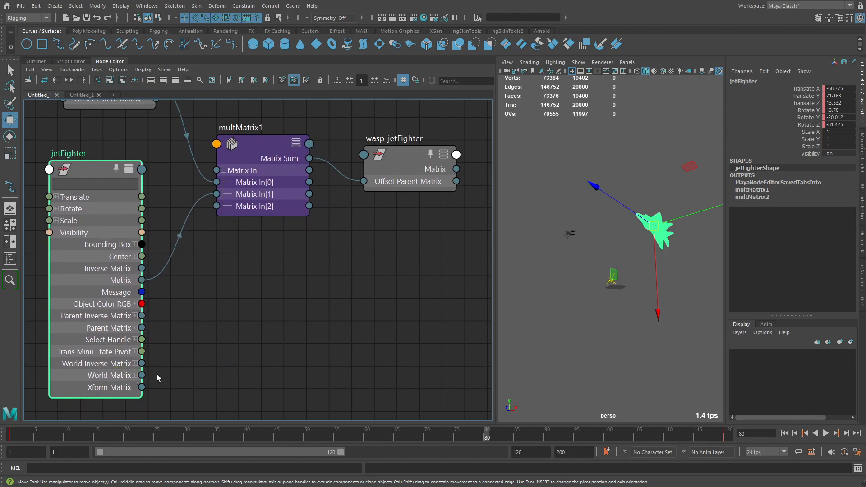
pyautogui.click(133, 376)
pyautogui.moveTo(142, 387); pyautogui.dragTo(223, 195)
pyautogui.keyDown('alt'); pyautogui.moveTo(589, 270); pyautogui.dragTo(596, 301); pyautogui.keyUp('alt')
pyautogui.keyDown('alt'); pyautogui.moveTo(595, 302); pyautogui.dragTo(619, 323, button='right'); pyautogui.keyUp('alt')
pyautogui.keyDown('alt'); pyautogui.moveTo(620, 323); pyautogui.dragTo(625, 276); pyautogui.keyUp('alt')
pyautogui.click(563, 298)
pyautogui.press('a')
# Step: In the second node graph, expand jetFighter's attributes and connect its World Inverse Matrix to Matrix In[1] of multMatrix2
pyautogui.click(82, 95)
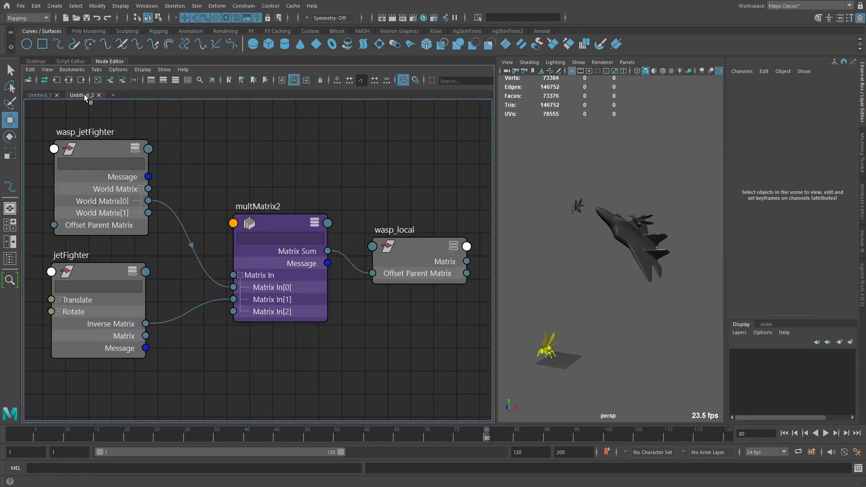
pyautogui.click(106, 342)
pyautogui.press('3')
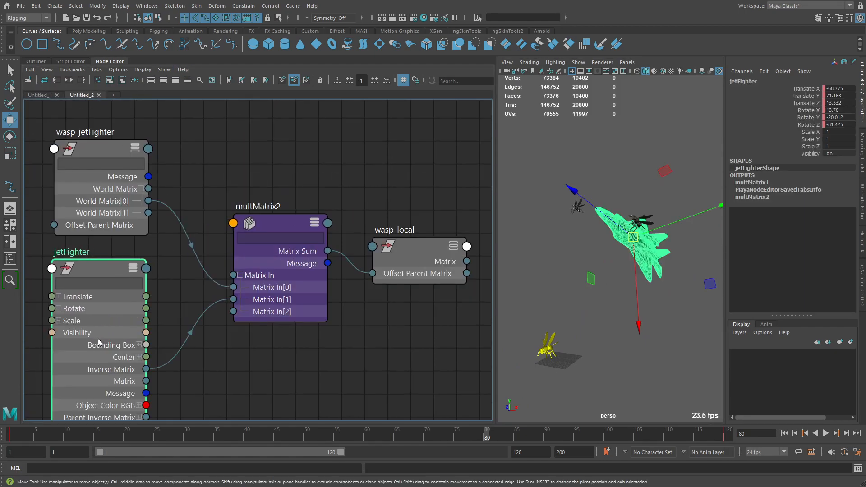
pyautogui.moveTo(86, 296); pyautogui.dragTo(97, 205, button='middle')
pyautogui.moveTo(150, 325); pyautogui.dragTo(255, 213)
pyautogui.moveTo(129, 239); pyautogui.dragTo(129, 345)
# Step: Bring the jet and both visible wasps into view to check their placement, and select group1
pyautogui.click(35, 61)
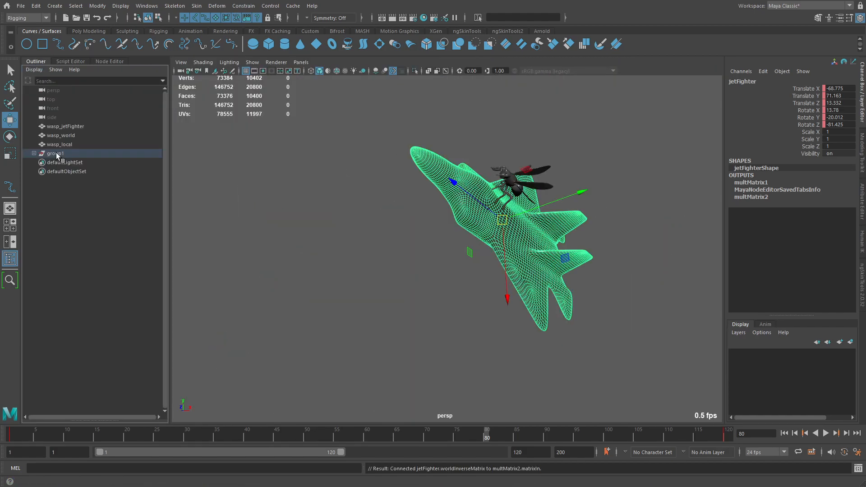
pyautogui.click(59, 144)
pyautogui.press('f')
pyautogui.keyDown('alt'); pyautogui.moveTo(469, 149); pyautogui.dragTo(416, 174); pyautogui.keyUp('alt')
pyautogui.keyDown('alt'); pyautogui.moveTo(416, 174); pyautogui.dragTo(395, 184, button='middle'); pyautogui.keyUp('alt')
pyautogui.click(96, 152)
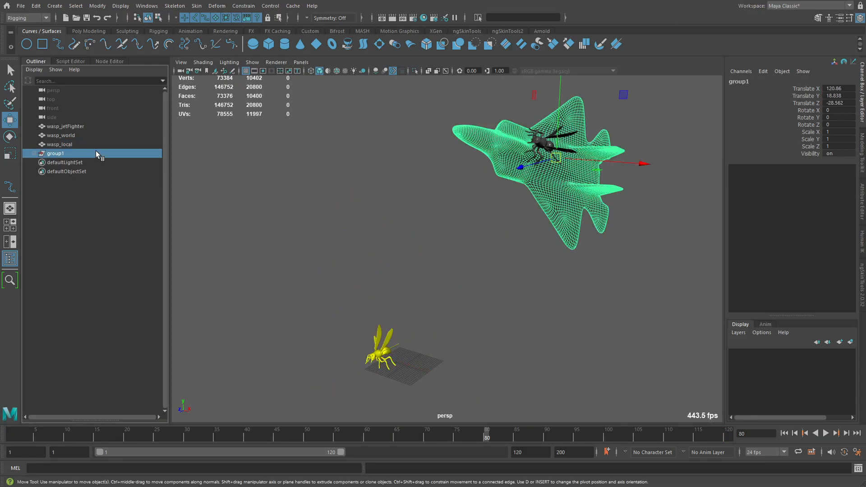
# Step: Expand group1 in the hierarchy and compare its transform values with those of its child jetFighter
pyautogui.click(34, 154)
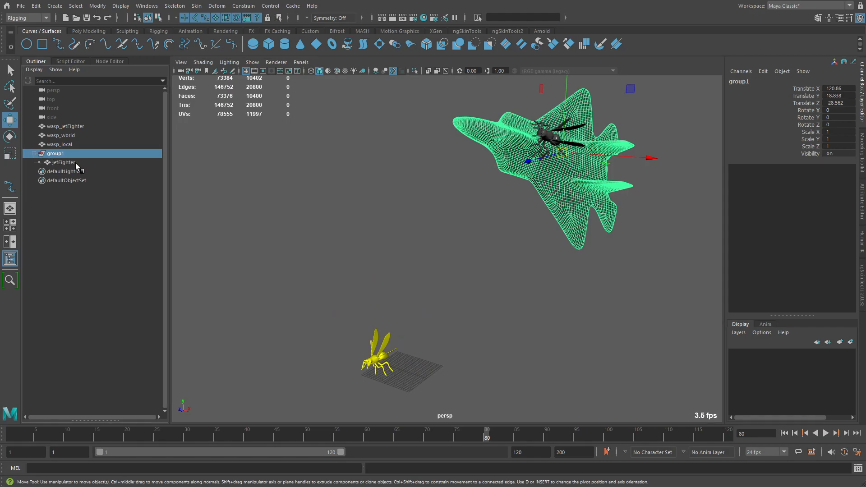
pyautogui.click(66, 160)
pyautogui.click(66, 154)
pyautogui.click(71, 163)
pyautogui.click(70, 154)
pyautogui.click(74, 163)
pyautogui.click(69, 153)
pyautogui.click(74, 163)
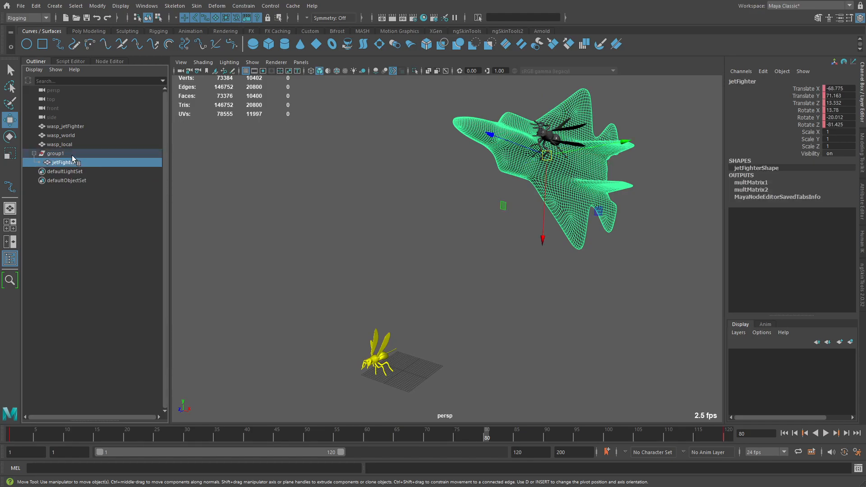
pyautogui.click(70, 154)
pyautogui.click(75, 163)
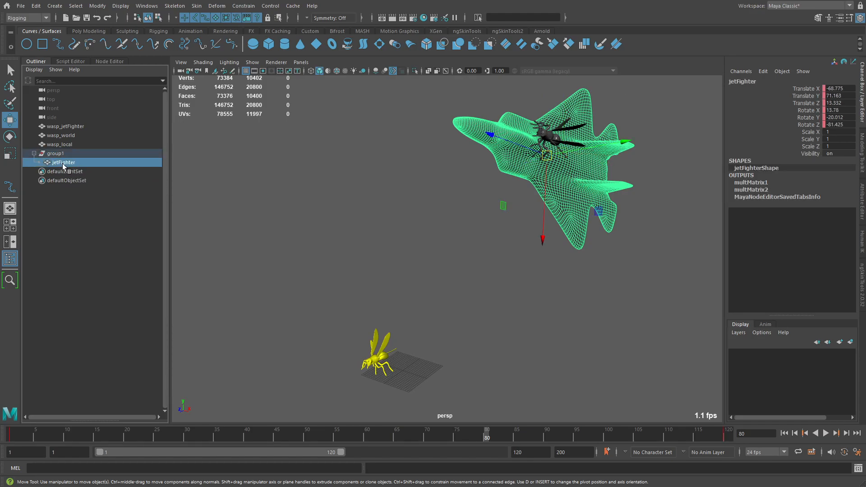
pyautogui.click(88, 154)
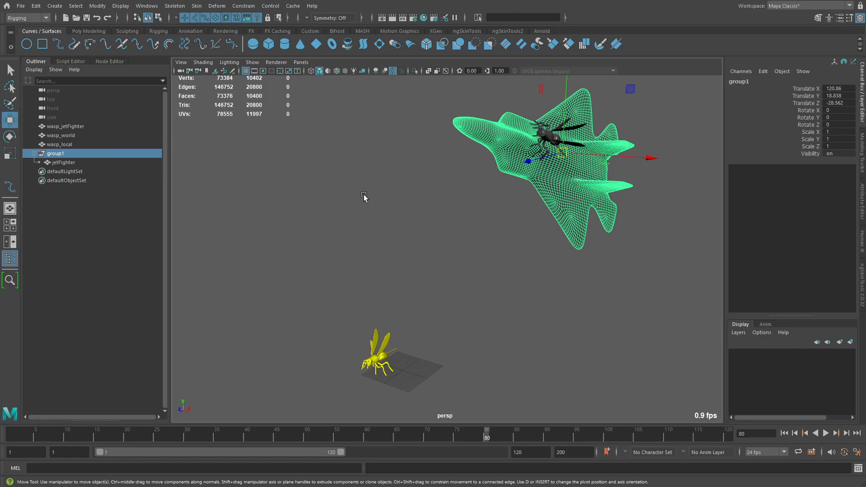
# Step: Clear the selection, review the multMatrix2 graph, and examine the jet and wasps in the viewport
pyautogui.click(239, 155)
pyautogui.click(97, 62)
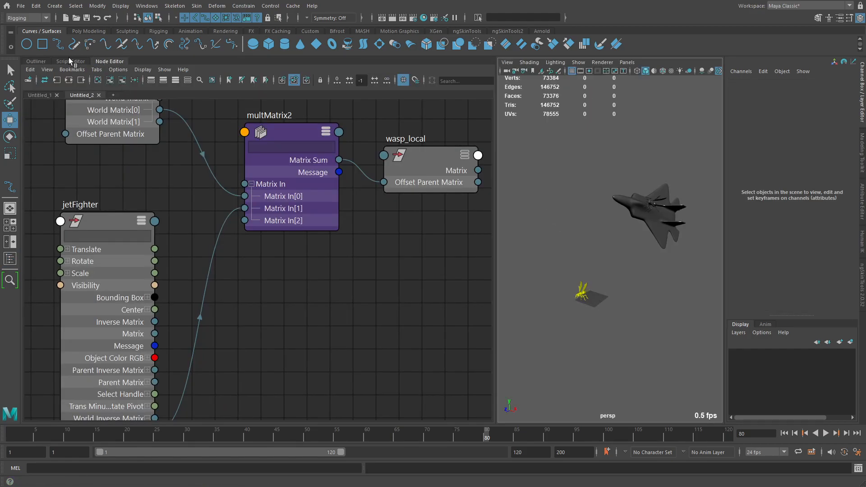
pyautogui.click(37, 61)
pyautogui.scroll(-2, 474, 274)
pyautogui.keyDown('alt'); pyautogui.moveTo(473, 273); pyautogui.dragTo(440, 282); pyautogui.keyUp('alt')
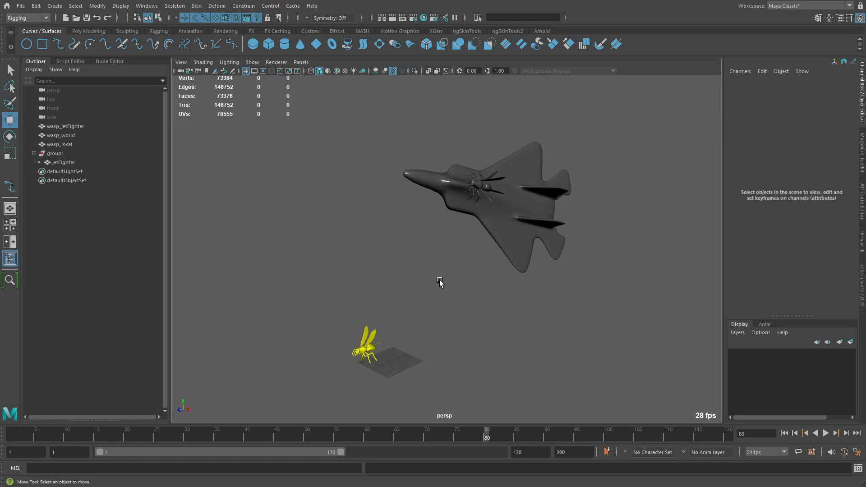